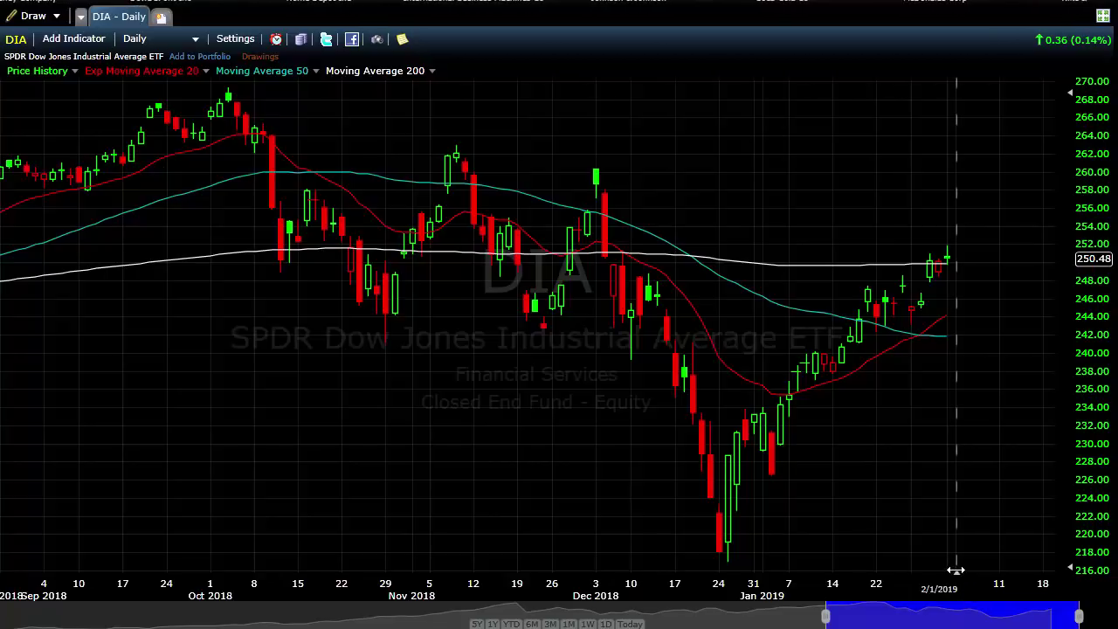
Reduce the blank margin after the latest candle on the DIA daily chart.
left_click_drag(956, 570, 1049, 559)
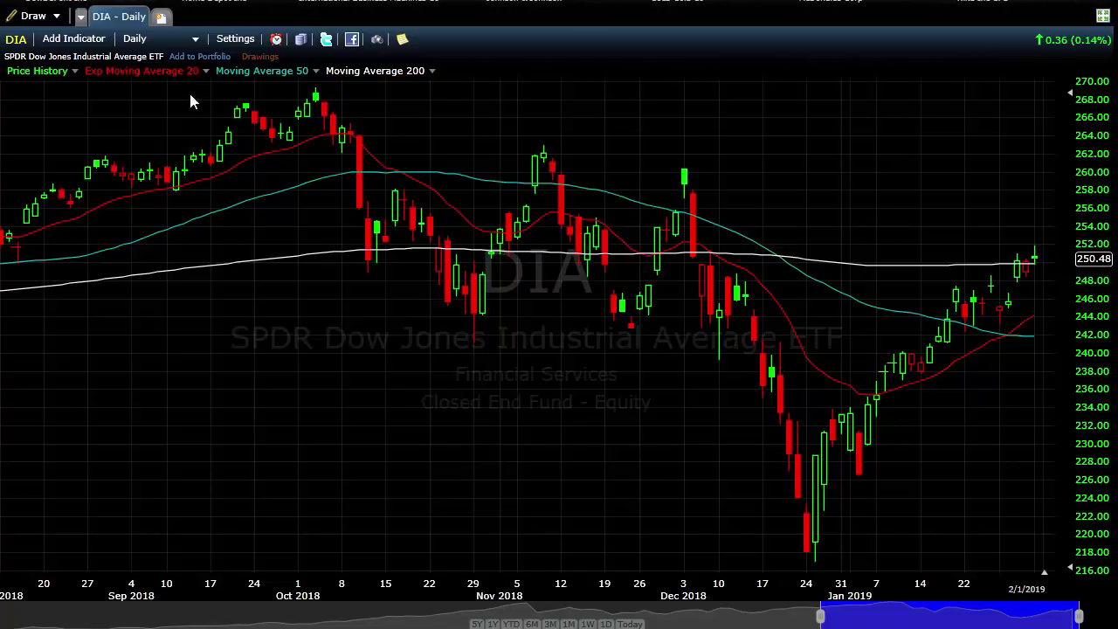
left_click(63, 39)
scroll(127, 262, "down", 6)
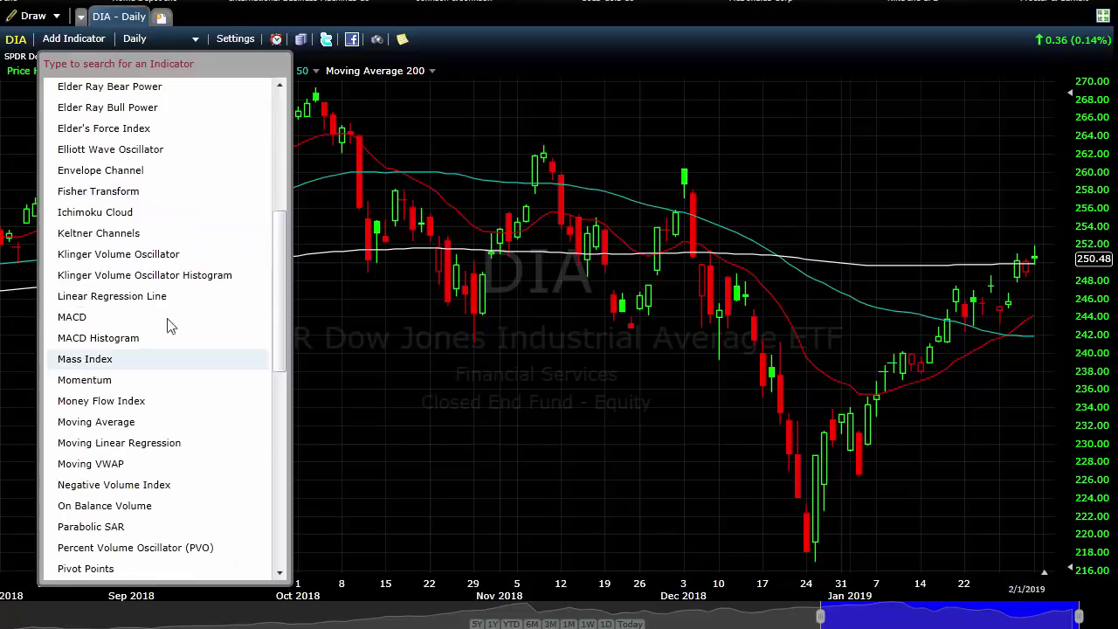
left_click(122, 218)
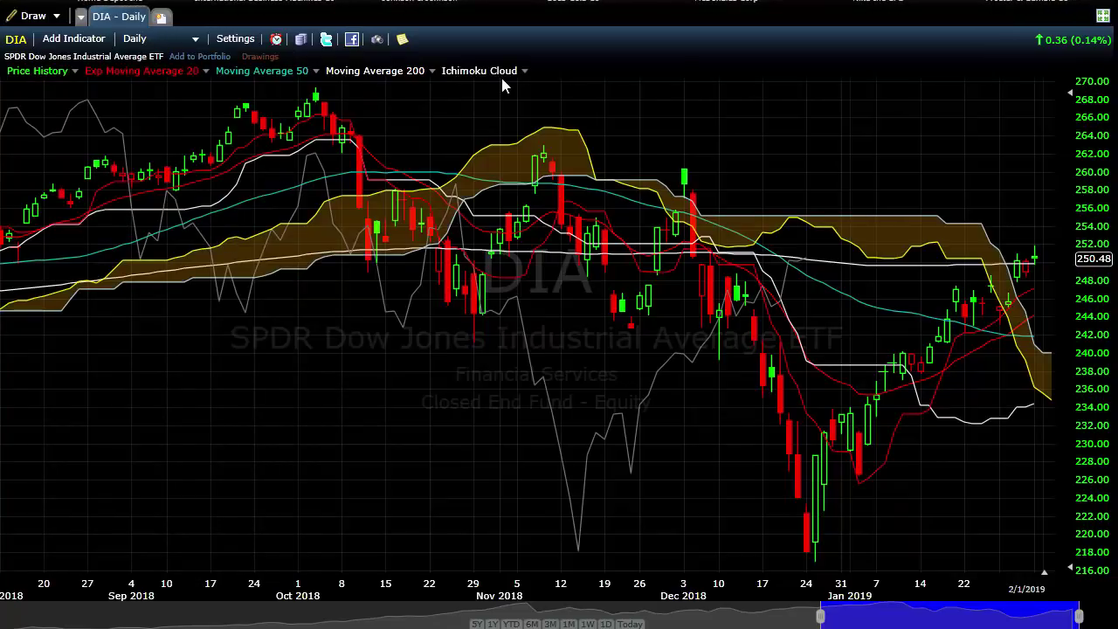
left_click(525, 70)
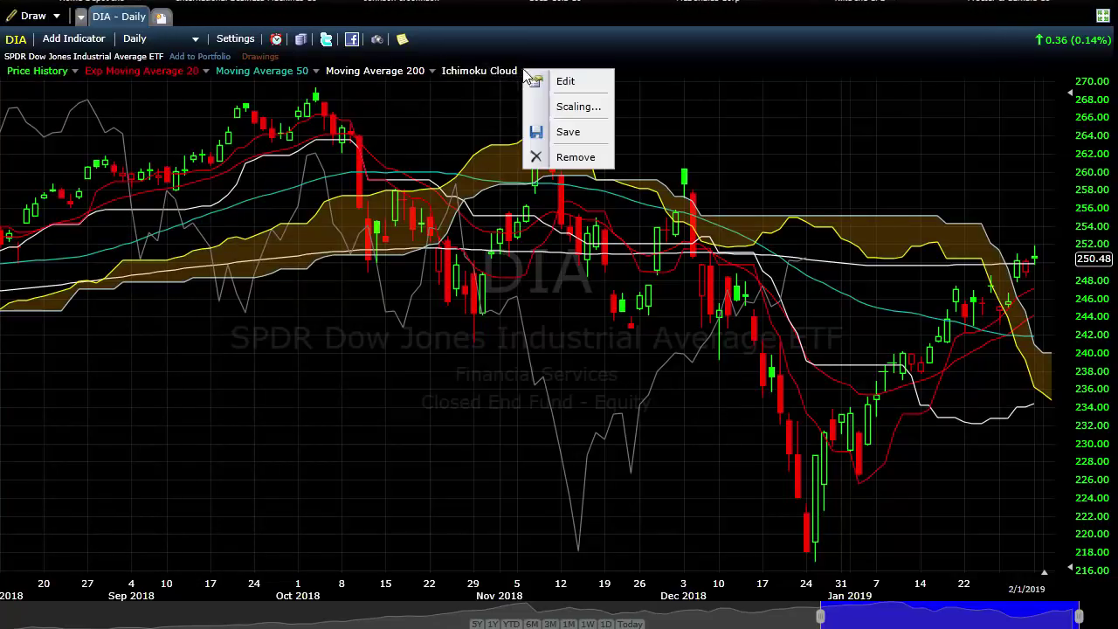
left_click(574, 158)
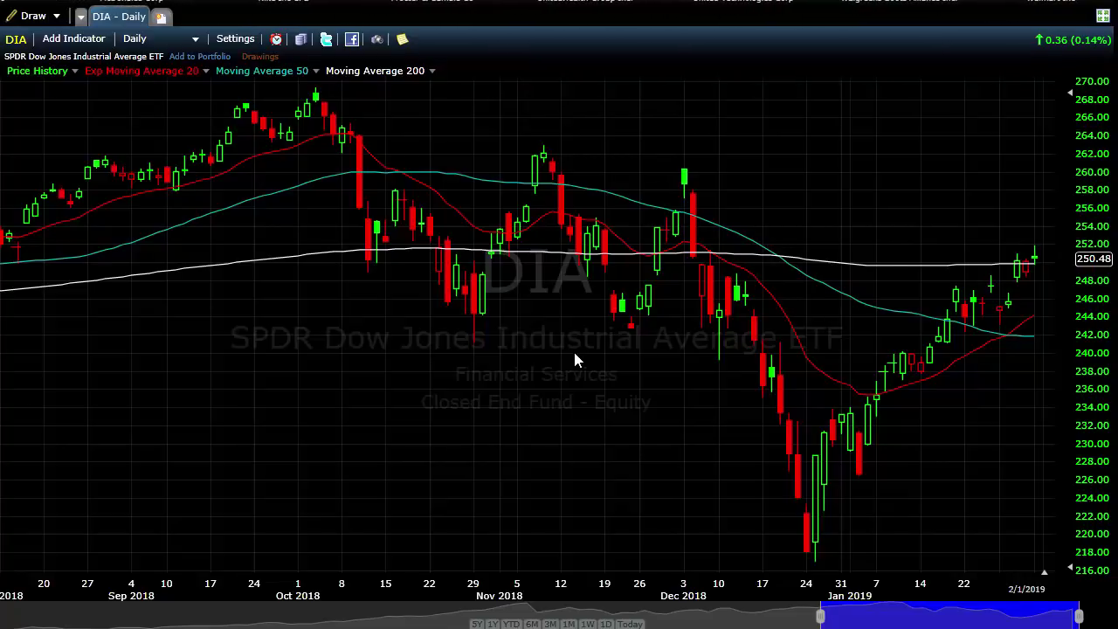
Draw a descending trend line on the DIA chart from the early October 2018 high at about 269 past the latest candle at about 252.
scroll(479, 311, "down", 1)
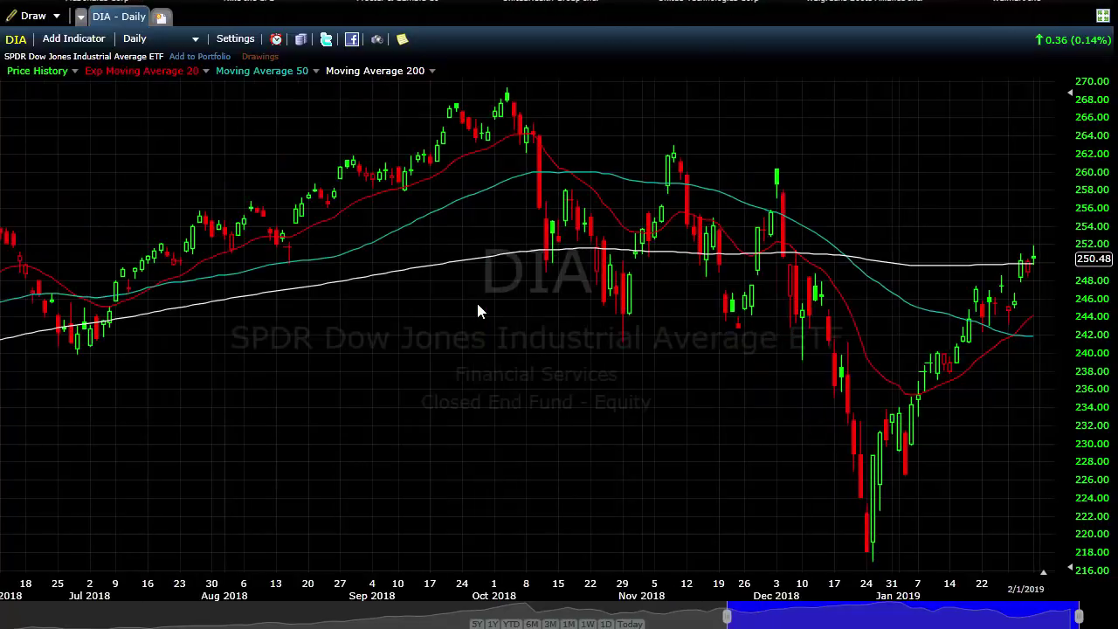
scroll(479, 310, "up", 2)
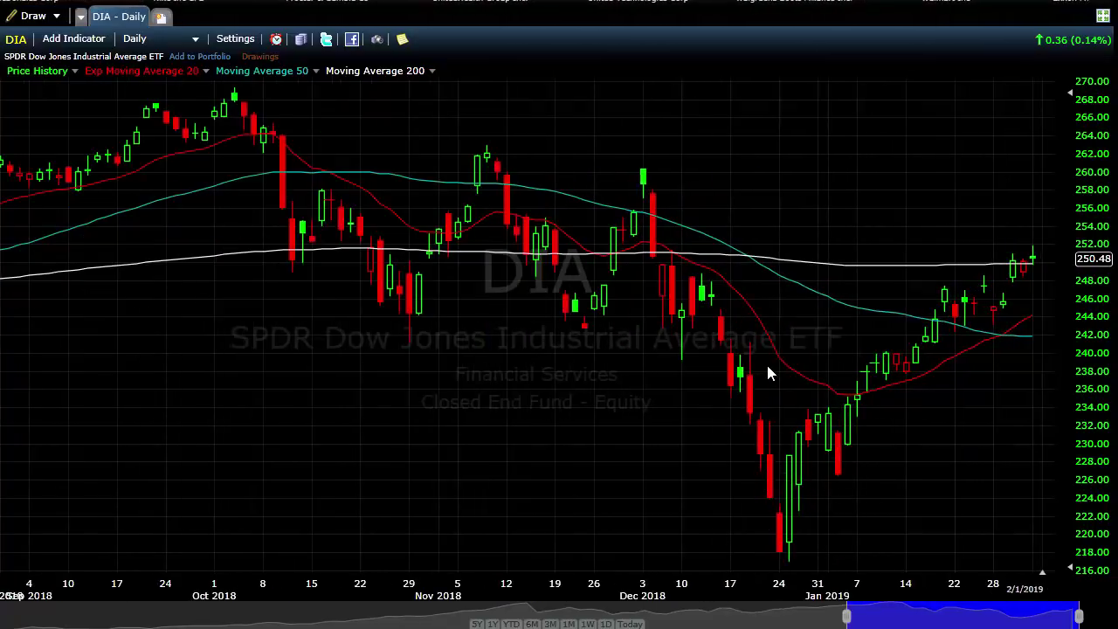
scroll(751, 452, "down", 2)
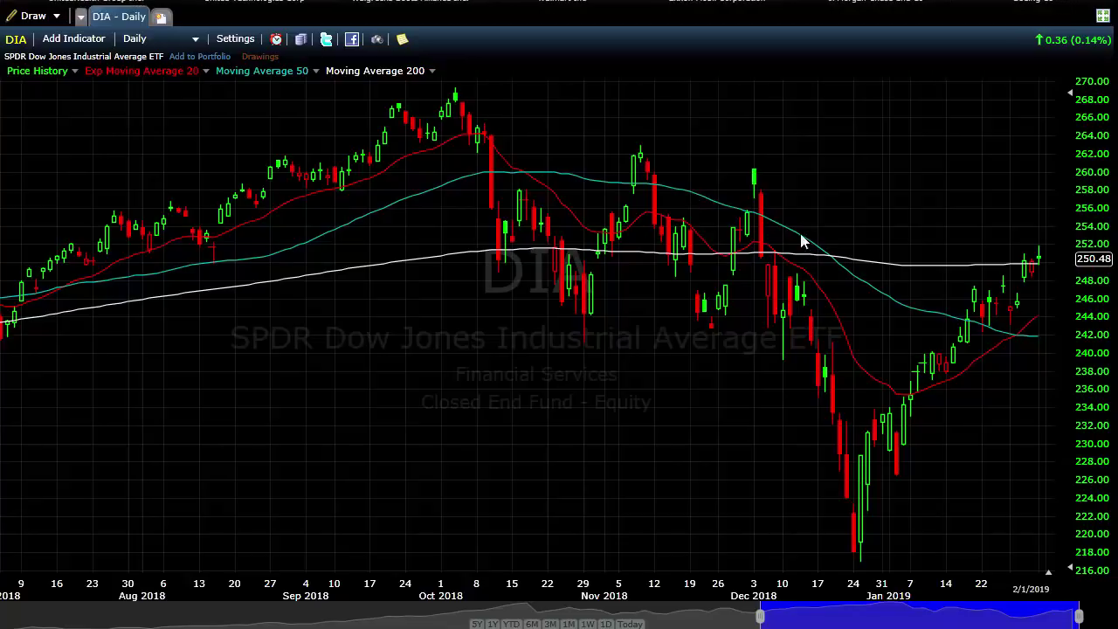
left_click(26, 17)
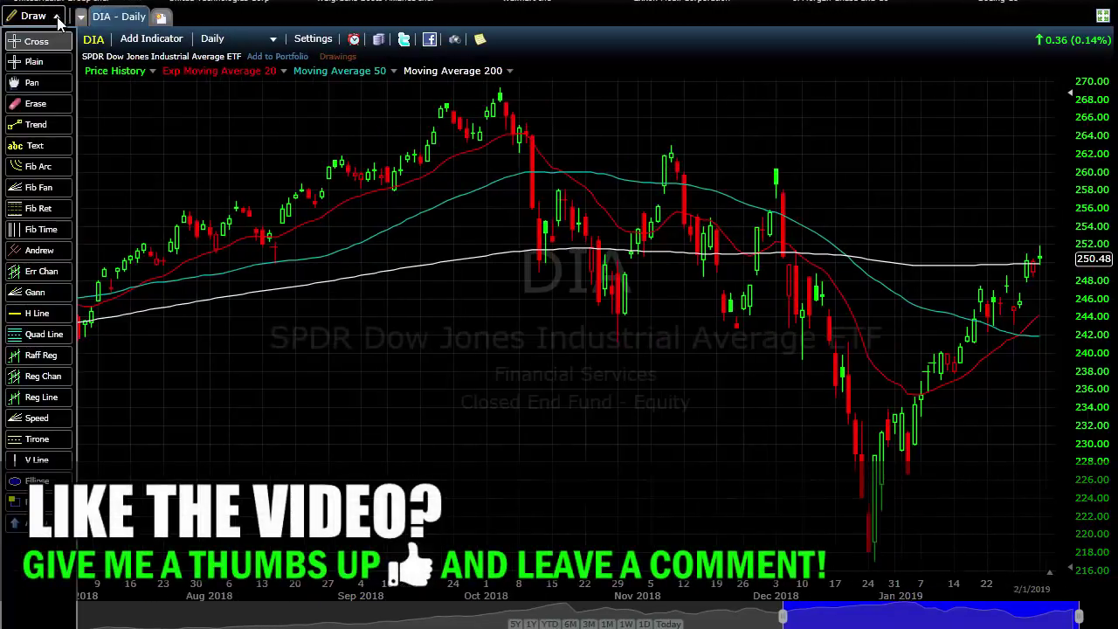
left_click(36, 125)
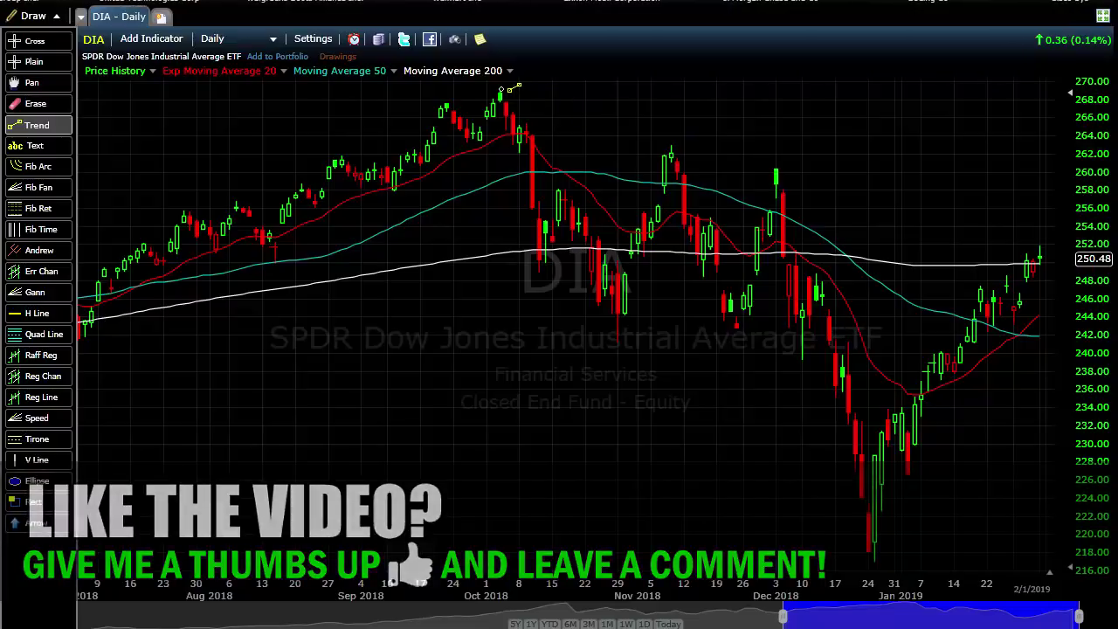
left_click_drag(499, 90, 1013, 181)
mouse_move(1072, 229)
left_mouse_down()
mouse_move(1083, 234)
mouse_move(1077, 250)
left_mouse_up()
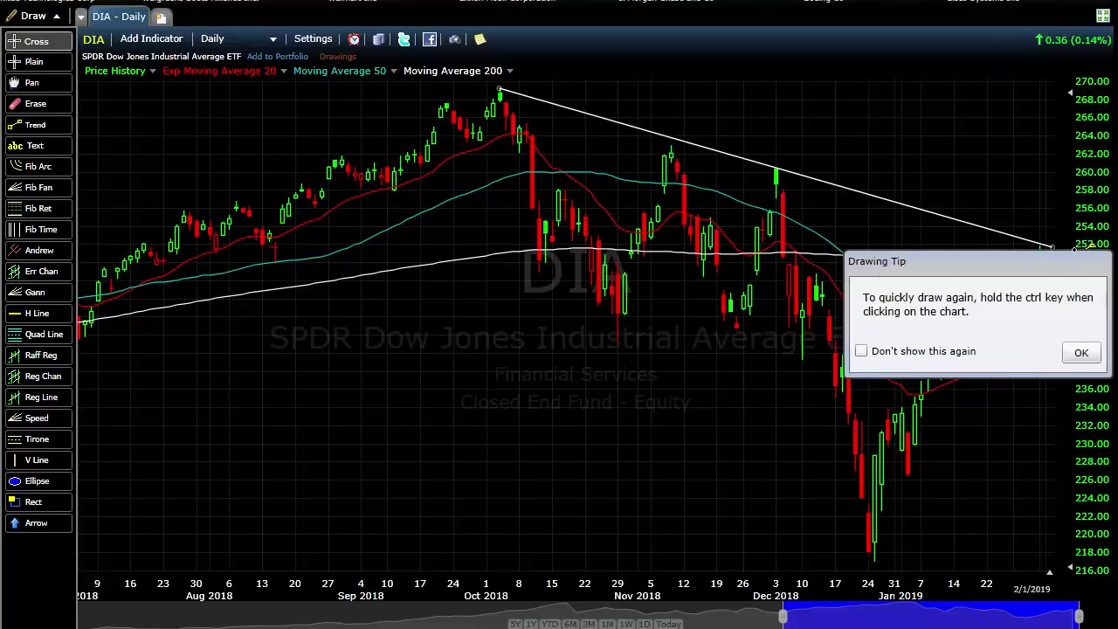
left_click(1081, 353)
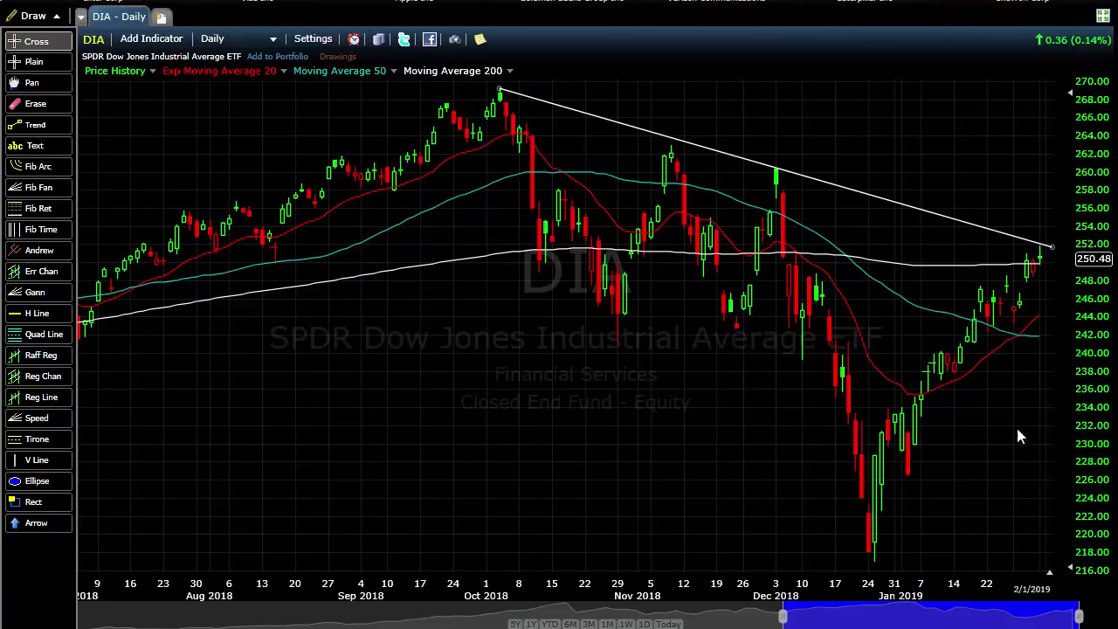
Switch the chart to SPY and inspect its price and moving average data around 8 January 2019.
type("SPY")
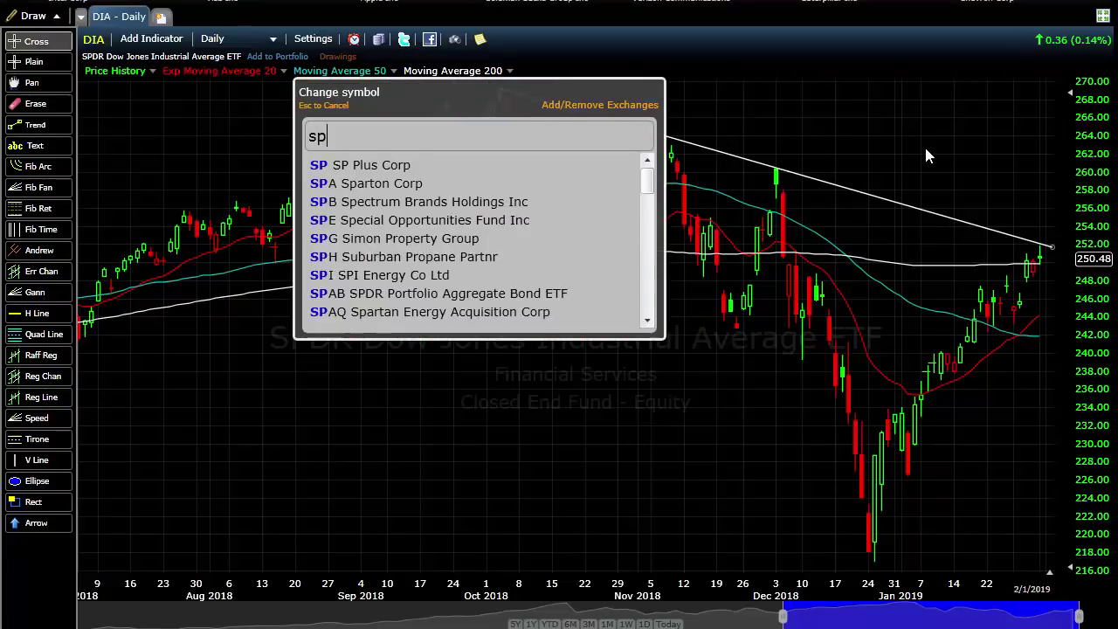
key("Return")
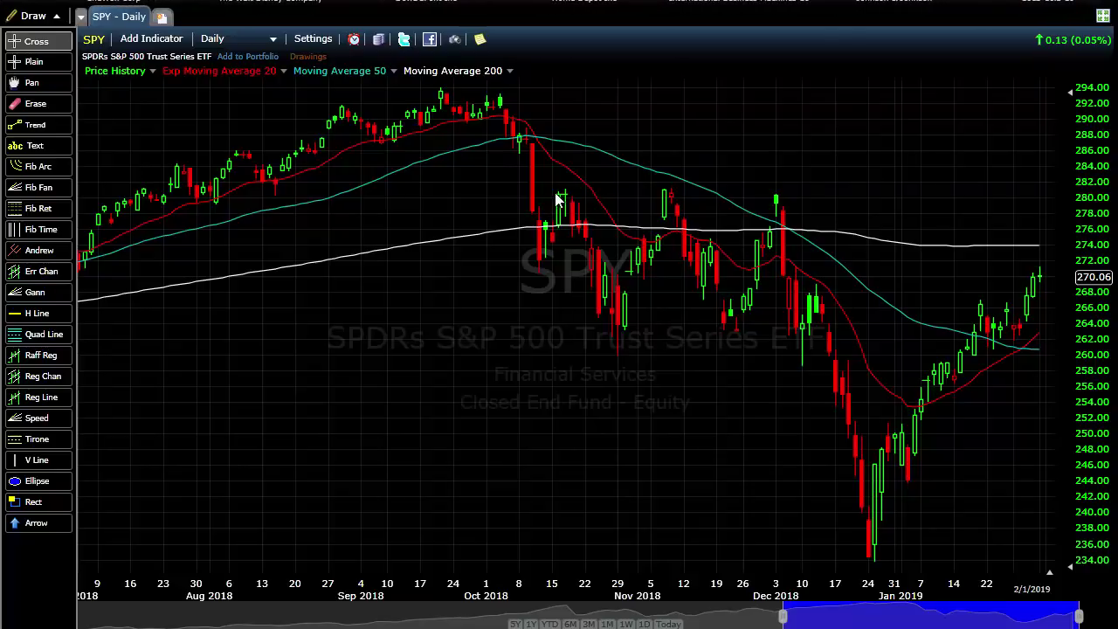
left_click(928, 268)
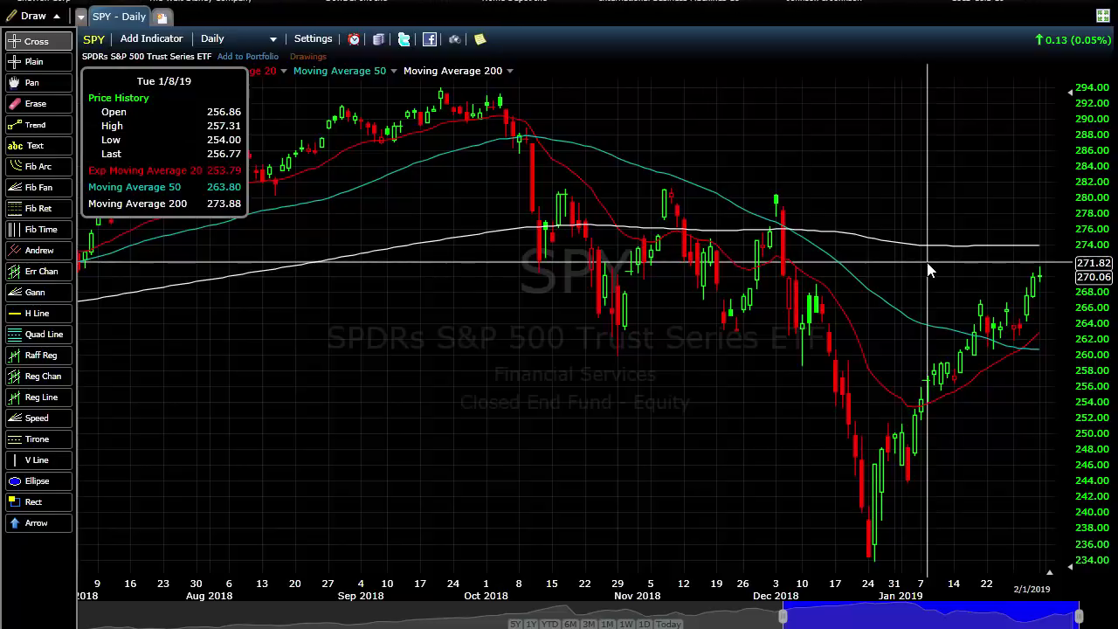
left_click(931, 254)
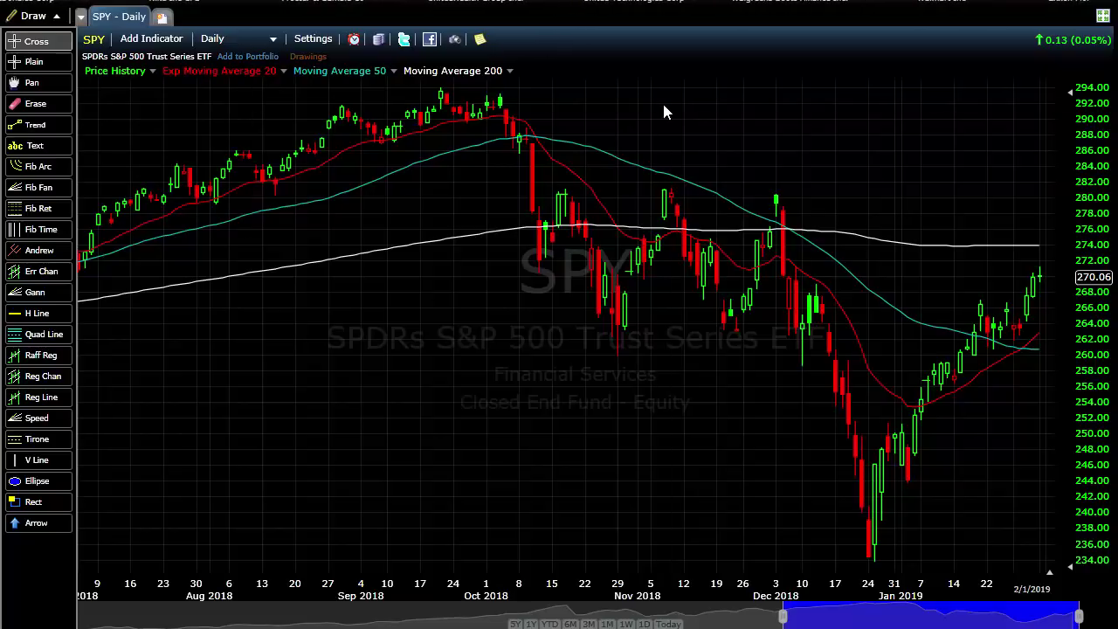
Switch the chart to QQQ and draw a descending trend line from the mid-October 2018 high past the latest candle at about 167.
type("qqq")
key("Return")
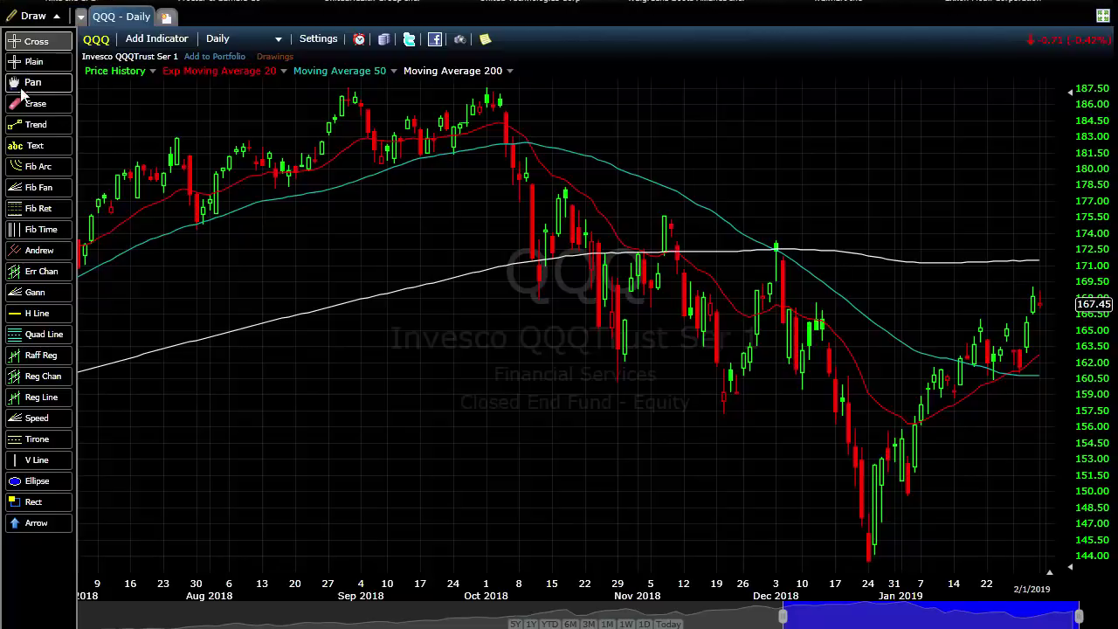
left_click(33, 125)
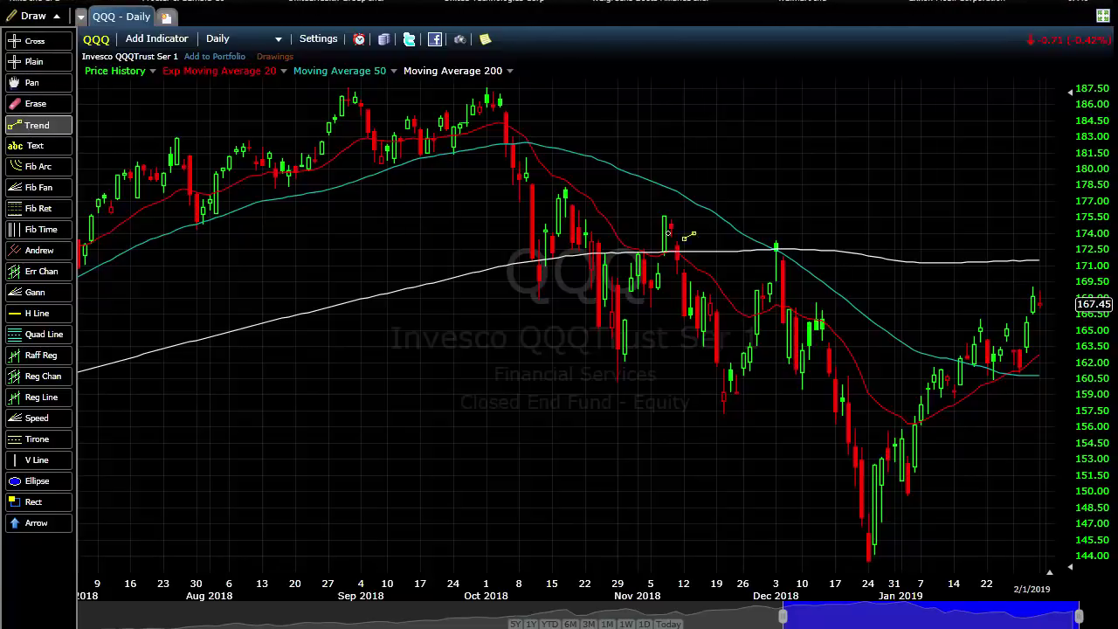
mouse_move(567, 186)
left_mouse_down()
mouse_move(1048, 288)
mouse_move(1052, 307)
left_mouse_up()
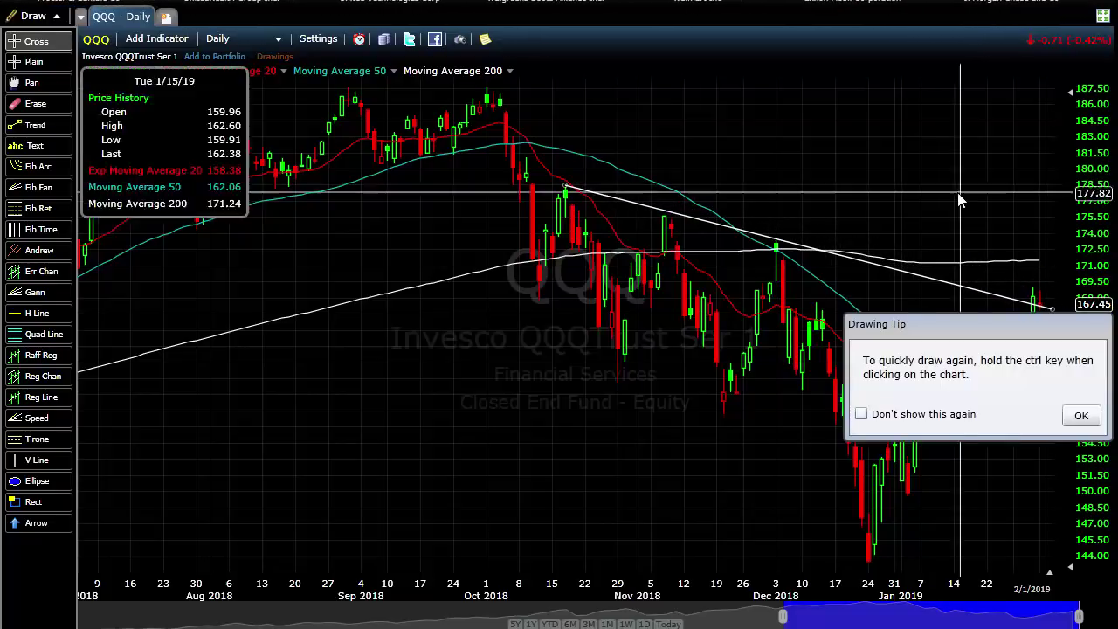
left_click(1080, 416)
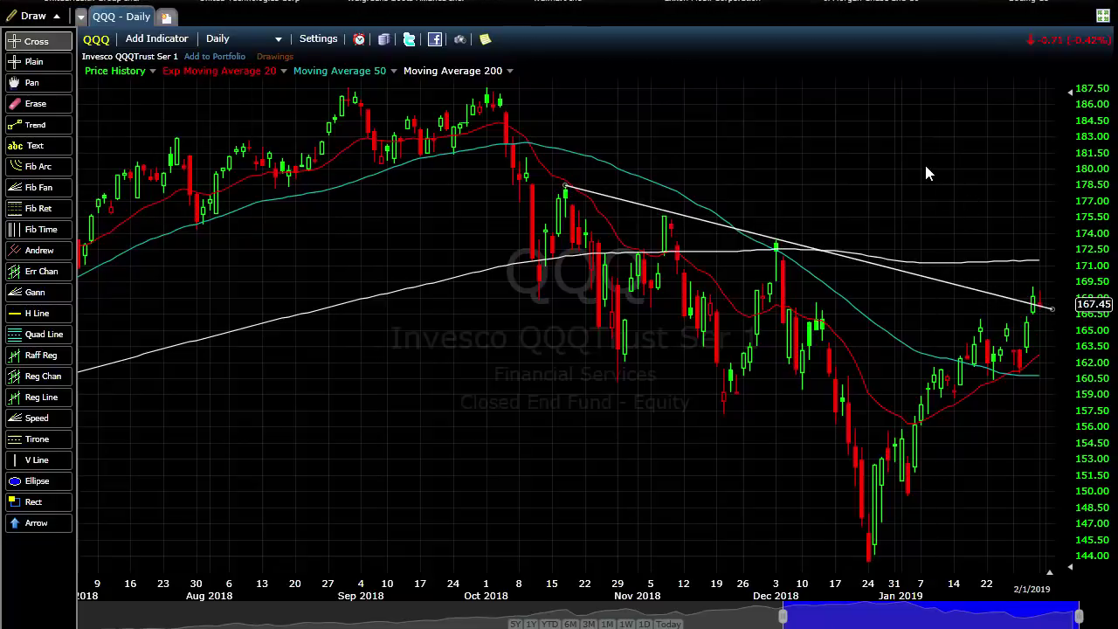
Revisit the DIA chart to review its trend line, and switch the chart to IWM.
type("DIA")
key("Return")
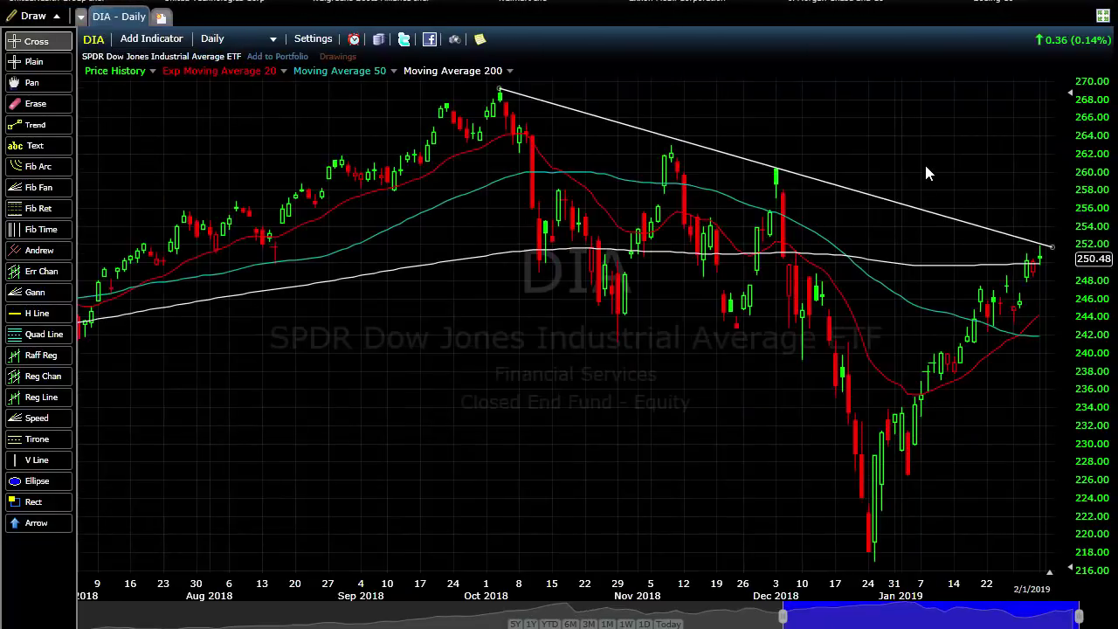
type("im")
key("BackSpace")
type("w")
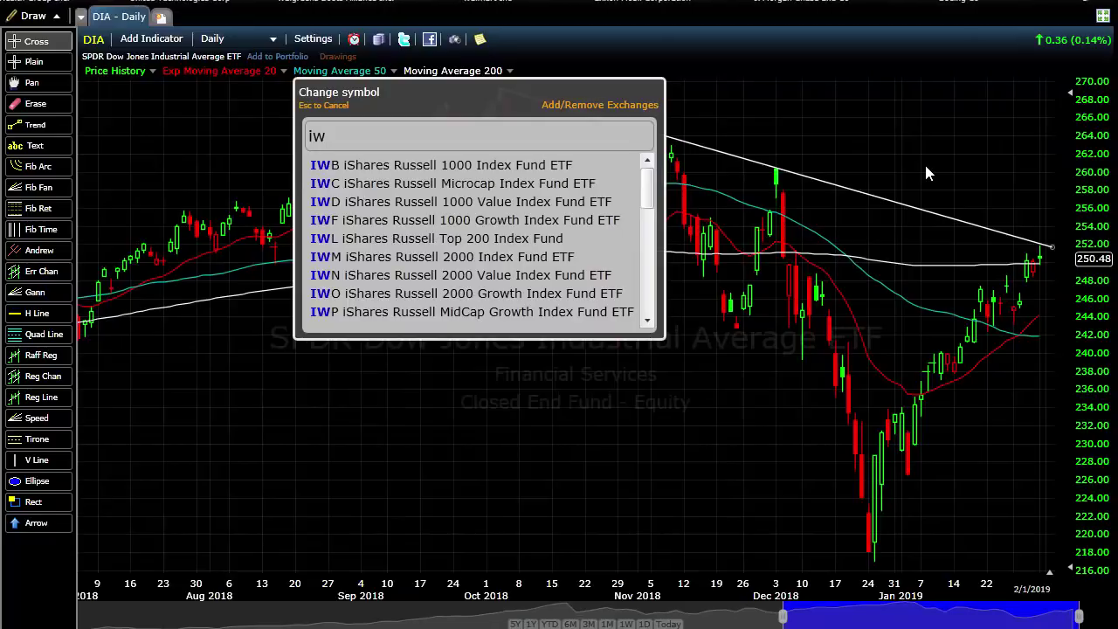
type("m")
key("Return")
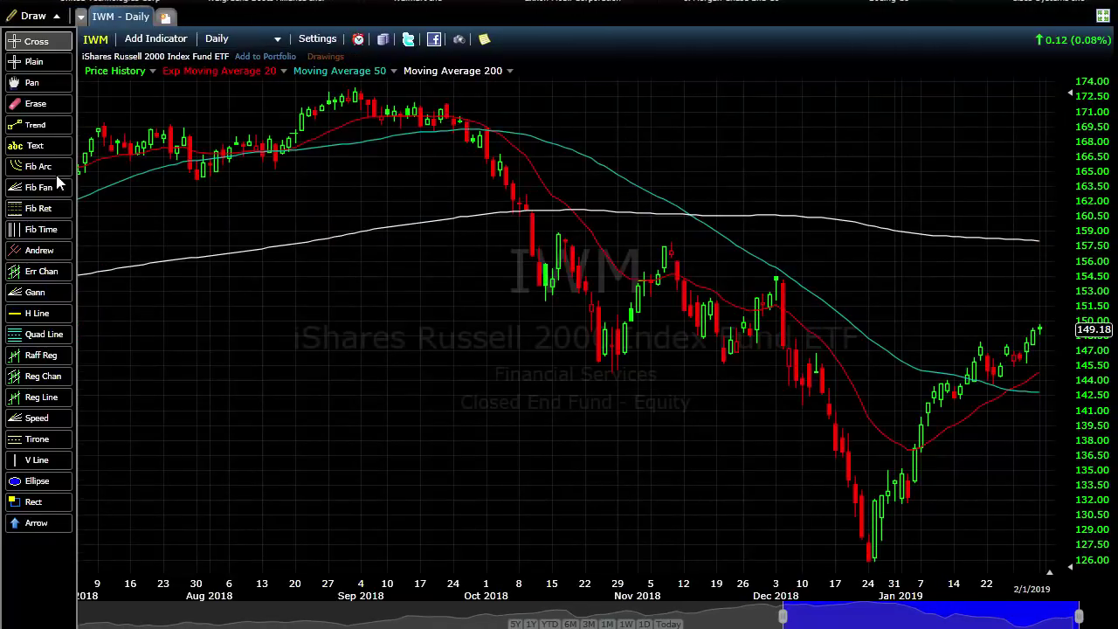
Draw a descending trend line on the IWM chart from the early November 2018 high at about 158 across the December peak to the chart's edge.
left_click(33, 125)
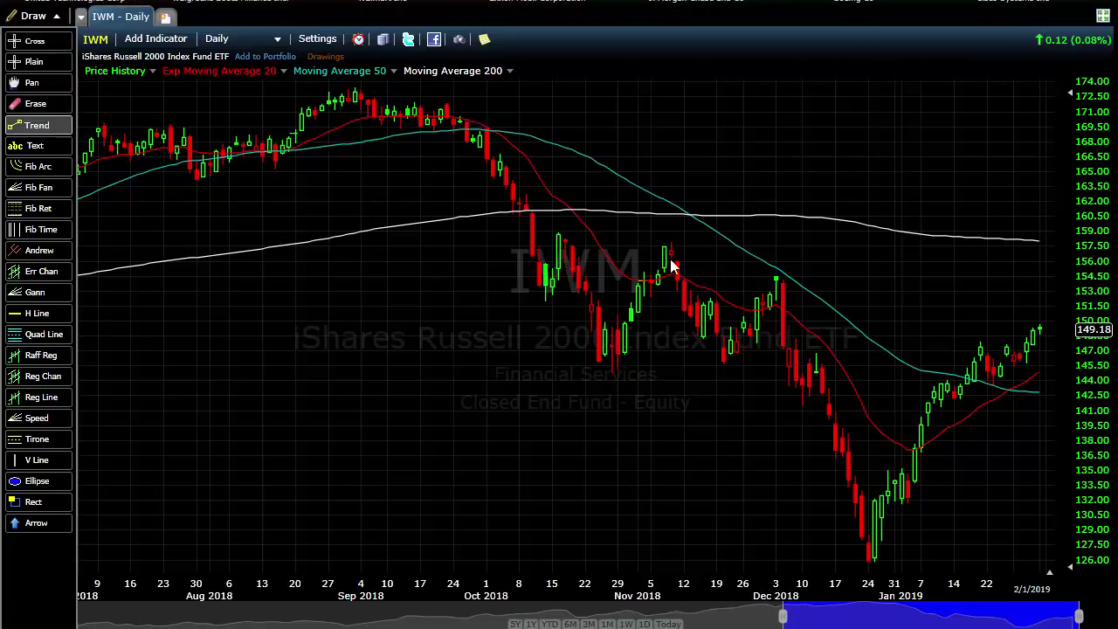
mouse_move(664, 240)
left_mouse_down()
mouse_move(1035, 323)
mouse_move(1062, 358)
left_mouse_up()
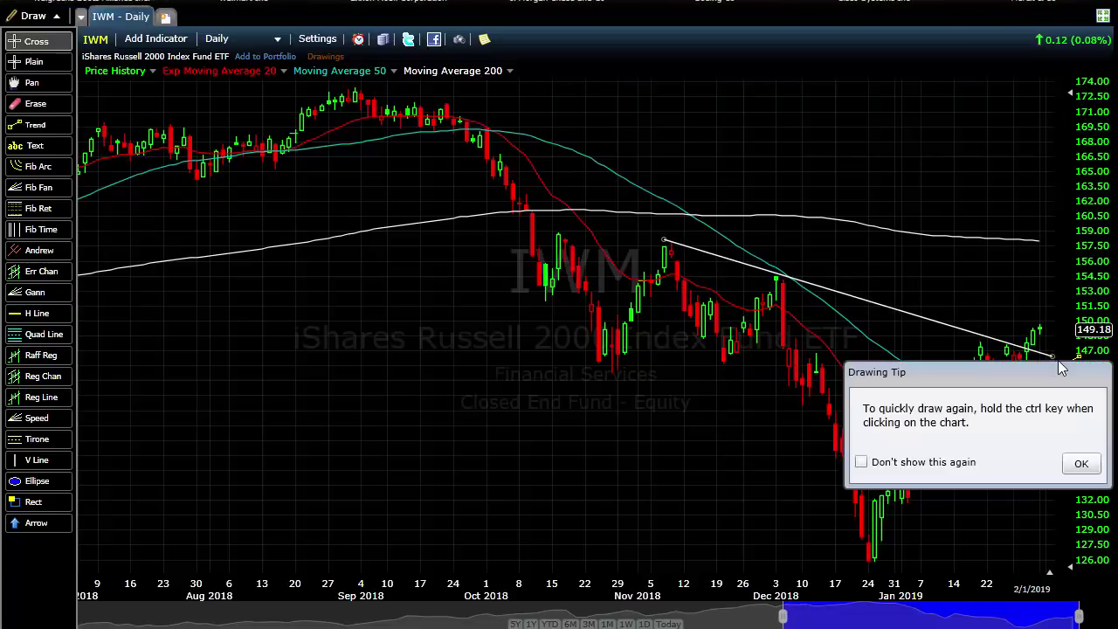
left_click(1082, 465)
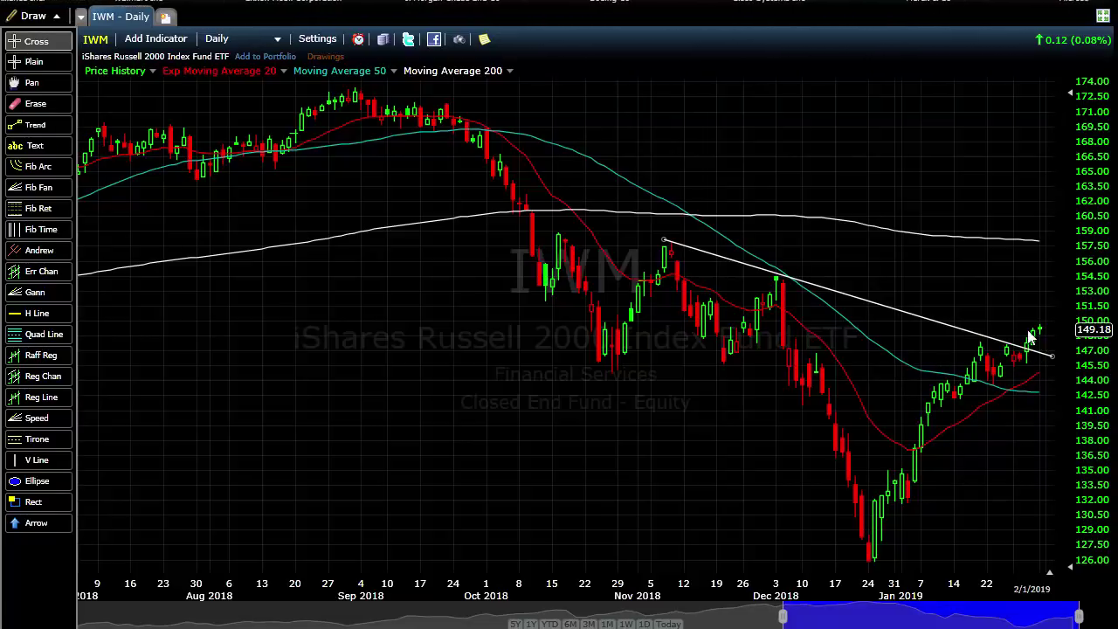
Switch the chart to MDY and draw a nearly flat trend line above the October to December 2018 highs, ending at about 348.
type("m")
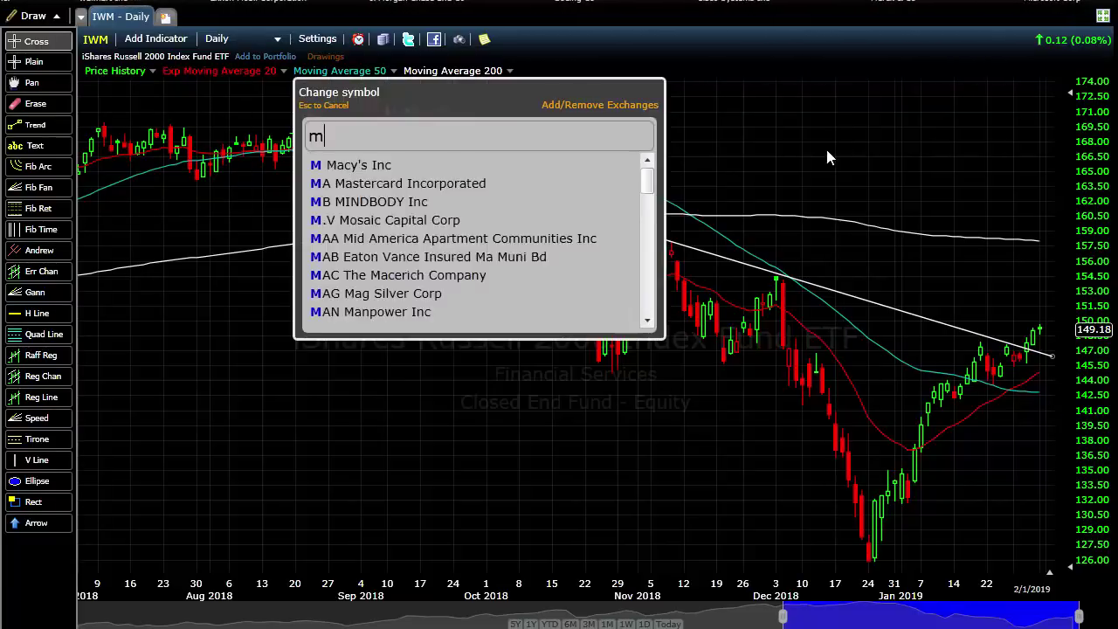
type("dy")
key("Return")
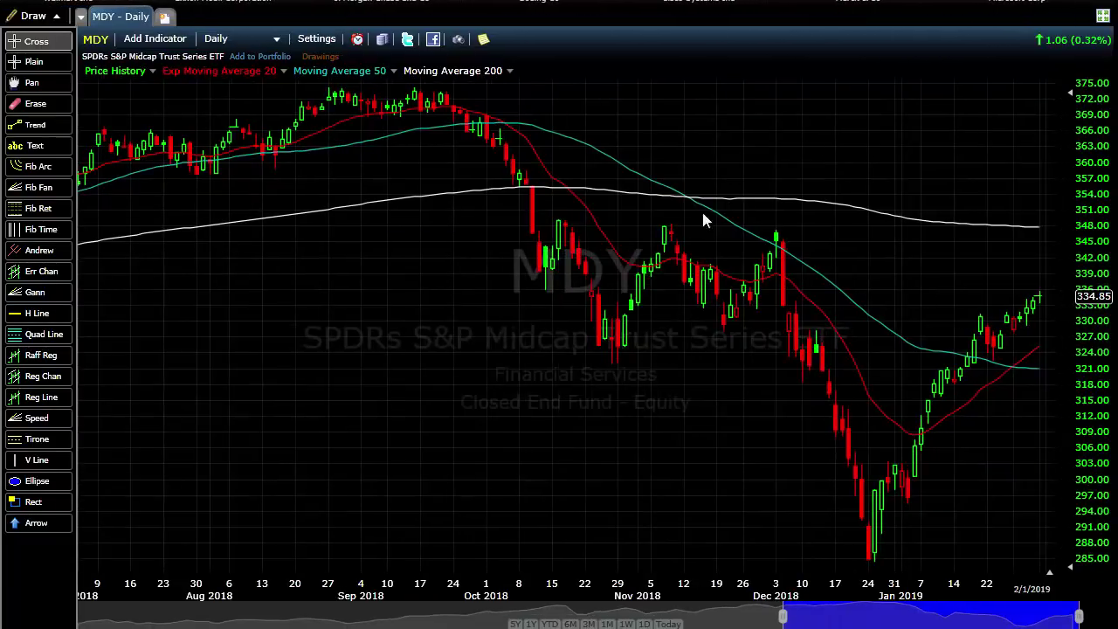
left_click(35, 125)
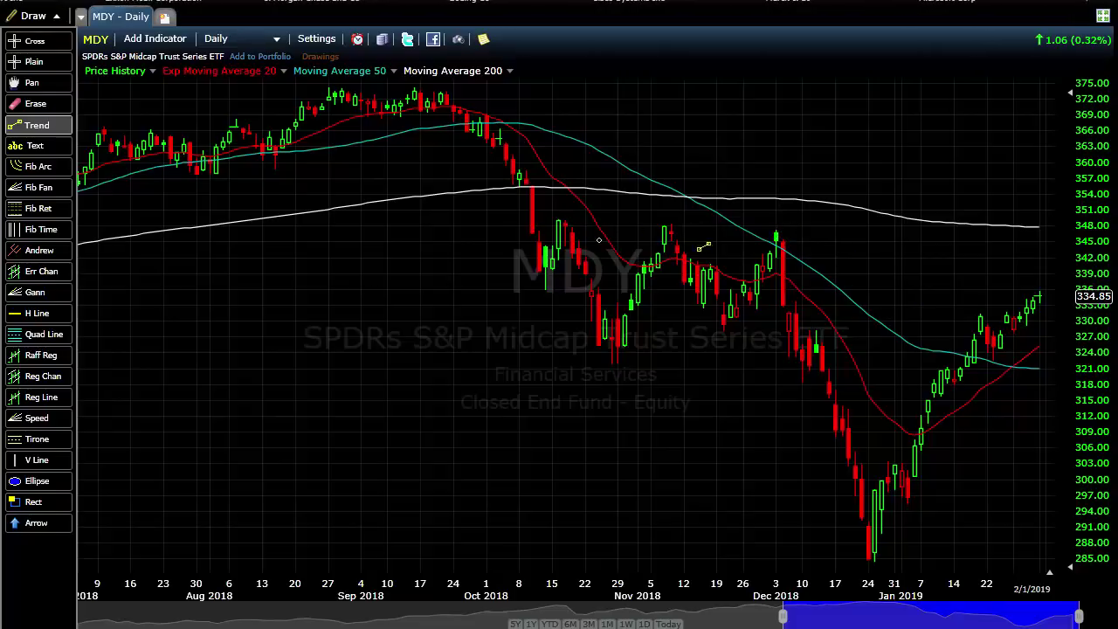
mouse_move(544, 217)
left_mouse_down()
mouse_move(1083, 237)
mouse_move(1070, 238)
left_mouse_up()
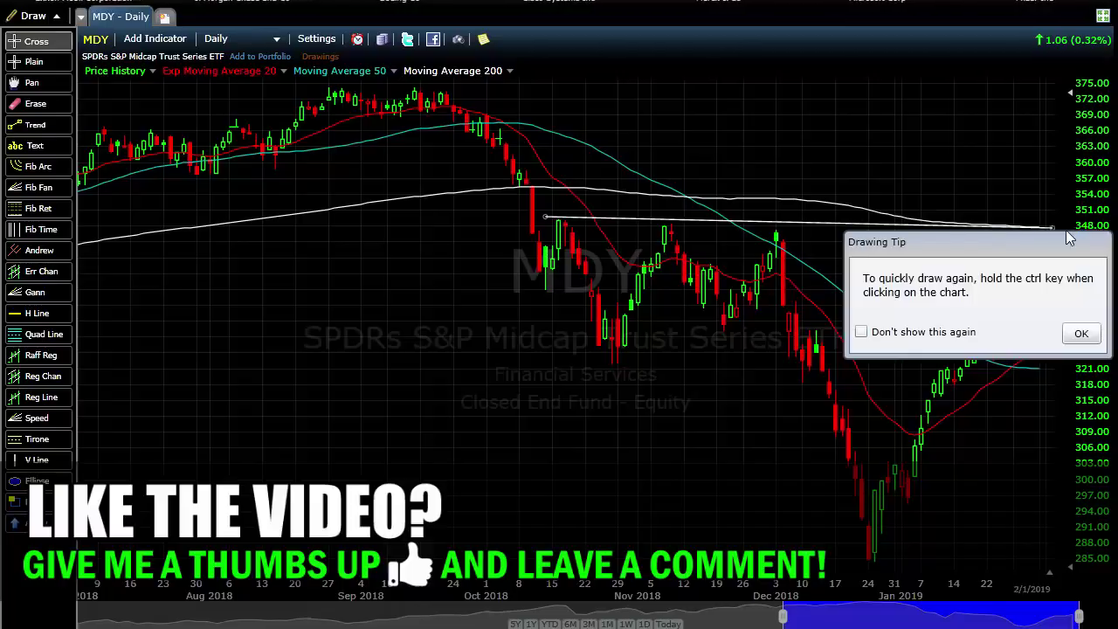
left_click(1076, 334)
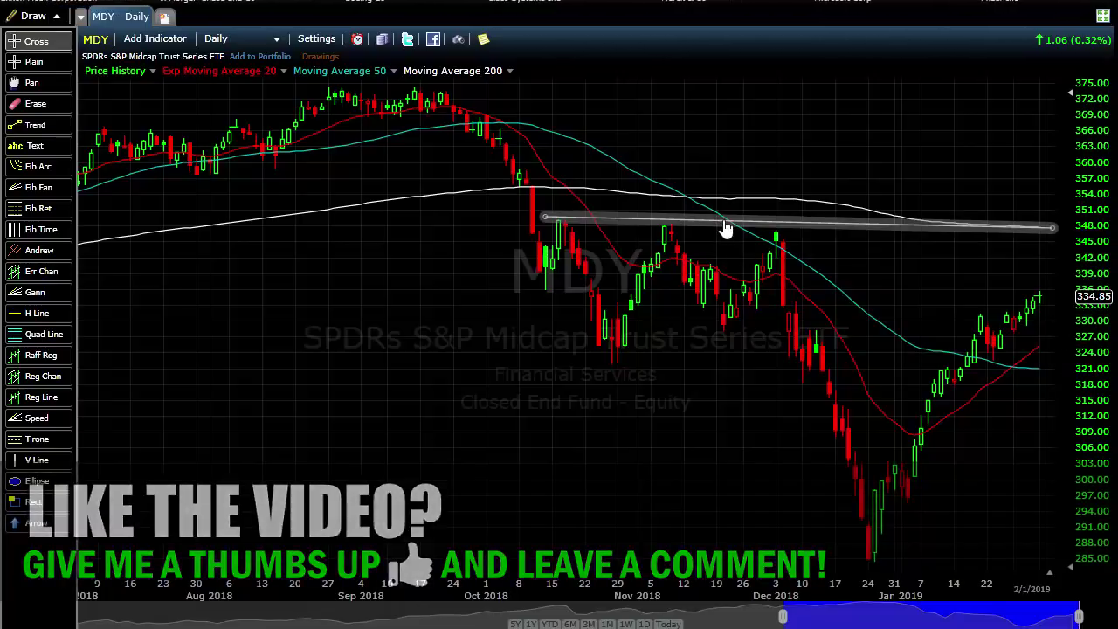
Shift the MDY trend line slightly lower so it sits close to the October, November and December 2018 highs.
left_click_drag(725, 229, 720, 235)
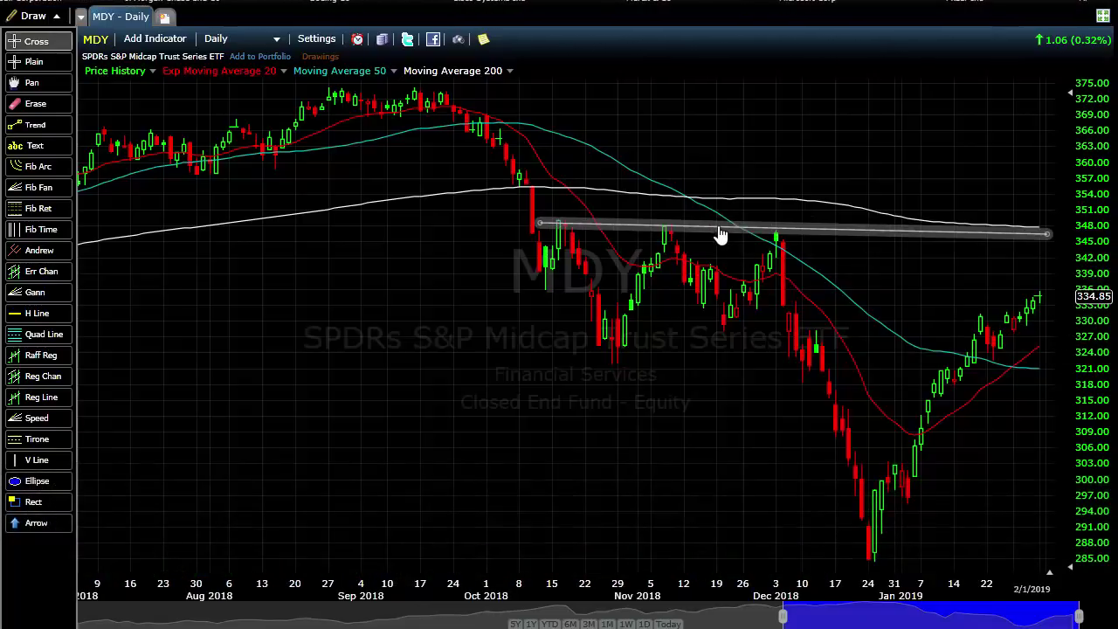
right_click(720, 235)
left_click(690, 215)
left_click_drag(689, 231, 689, 229)
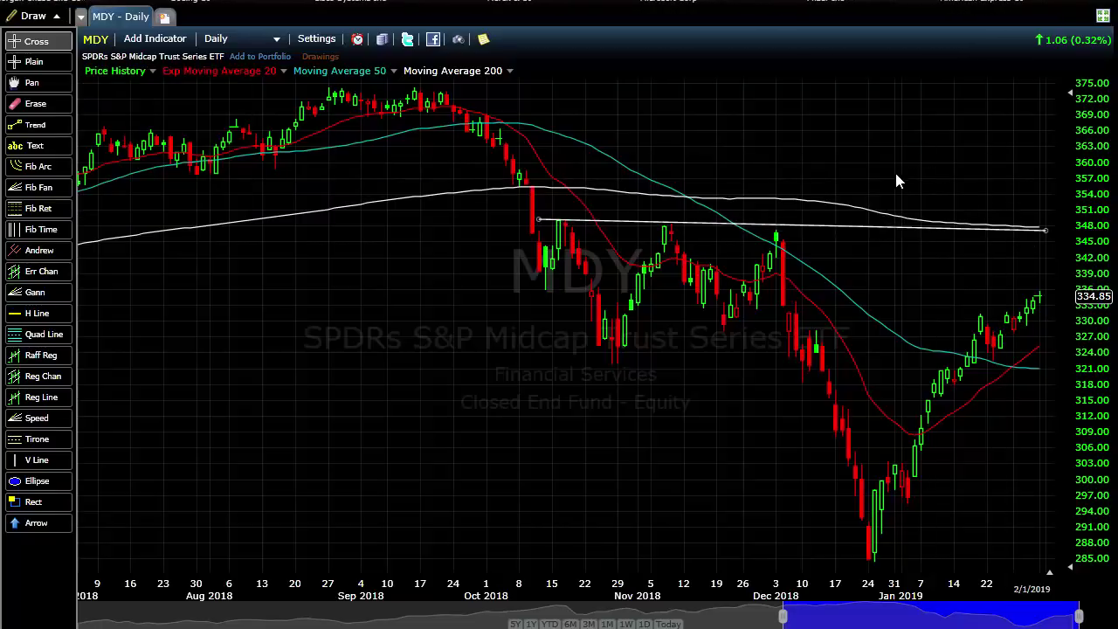
Search for the symbol SOX and load the PHLX Semiconductor Sector Index chart (SOX--X).
type("sox")
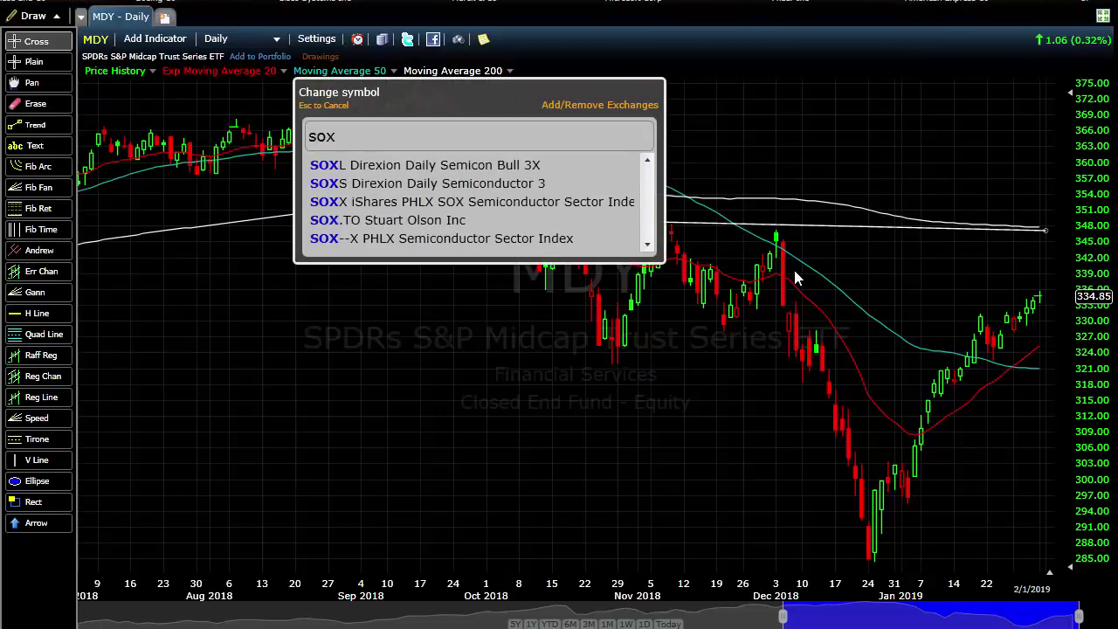
key("Down")
key("Down")
key("Down")
key("Down")
key("Down")
key("Return")
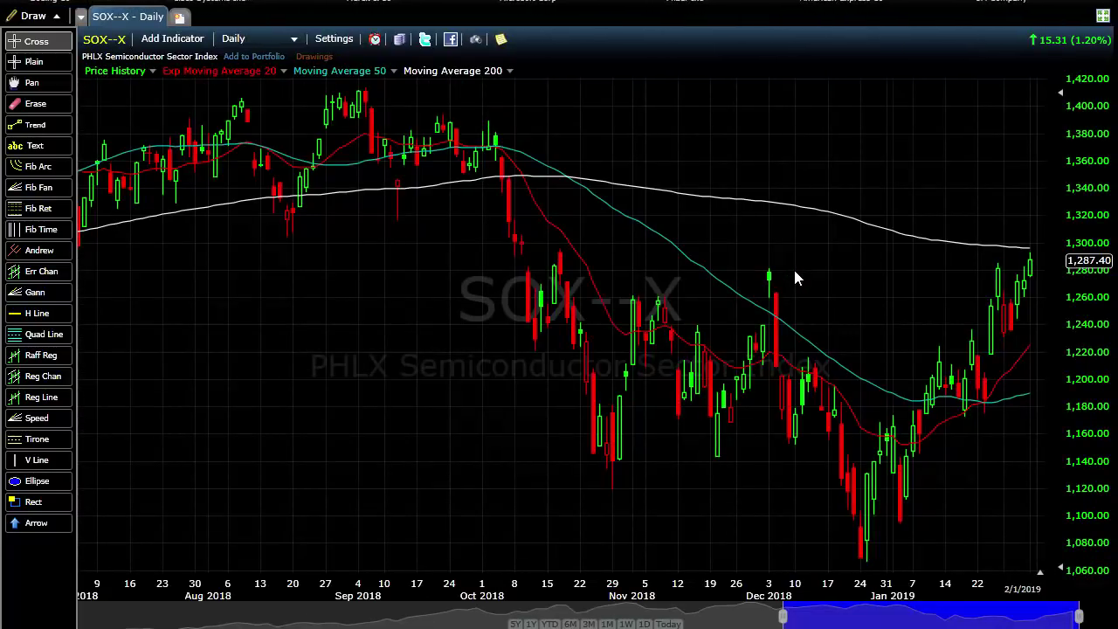
Load the KLAC chart and review its price history back to spring 2017, returning to a range starting around May 2018.
type("KLA")
key("Return")
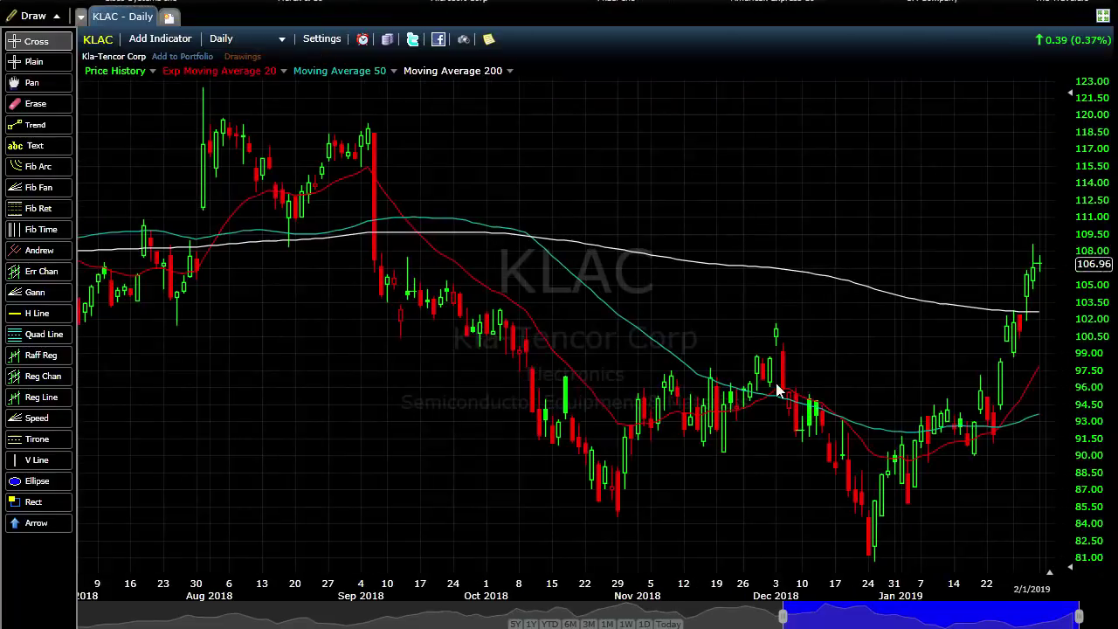
scroll(777, 389, "down", 5)
scroll(746, 377, "down", 5)
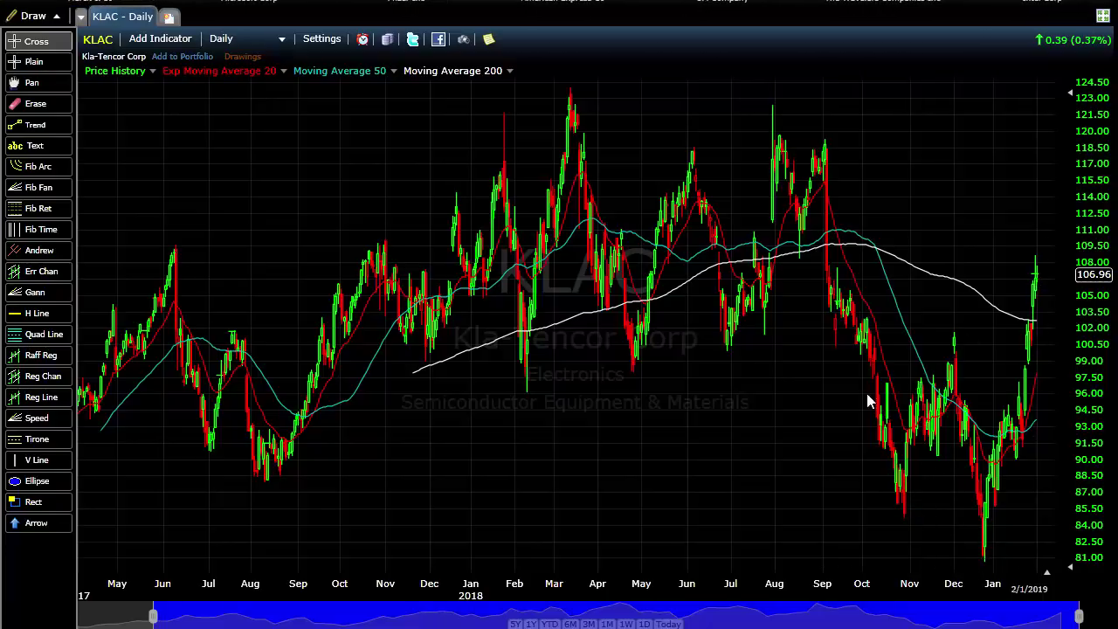
scroll(856, 399, "up", 2)
scroll(856, 399, "up", 3)
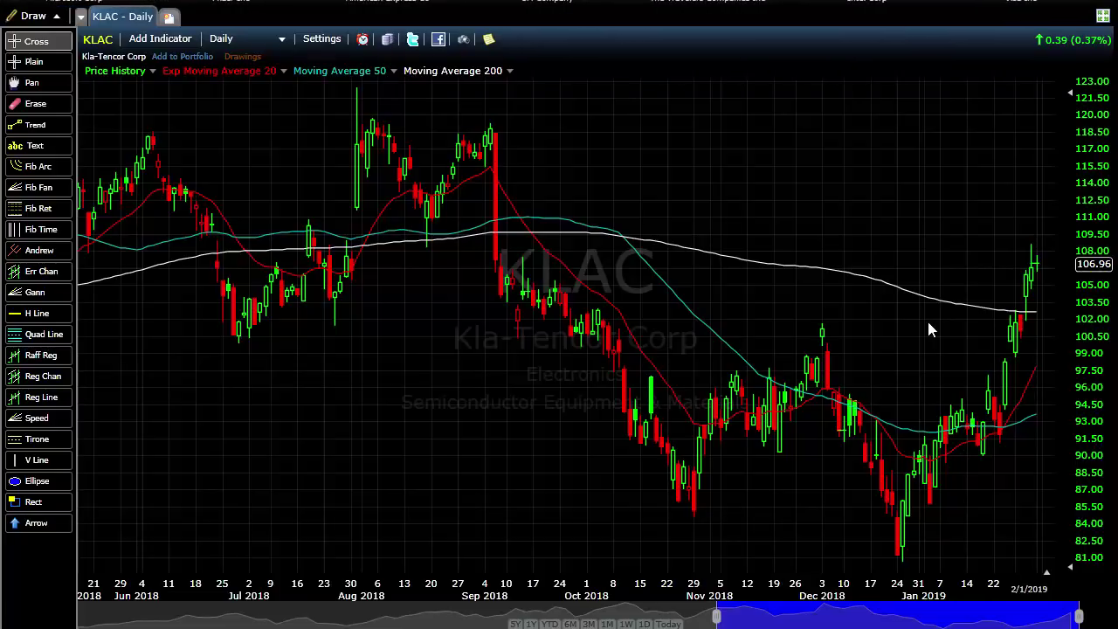
Switch the chart to NVDA and extend the visible price history back to early 2017.
type("nvda")
key("Return")
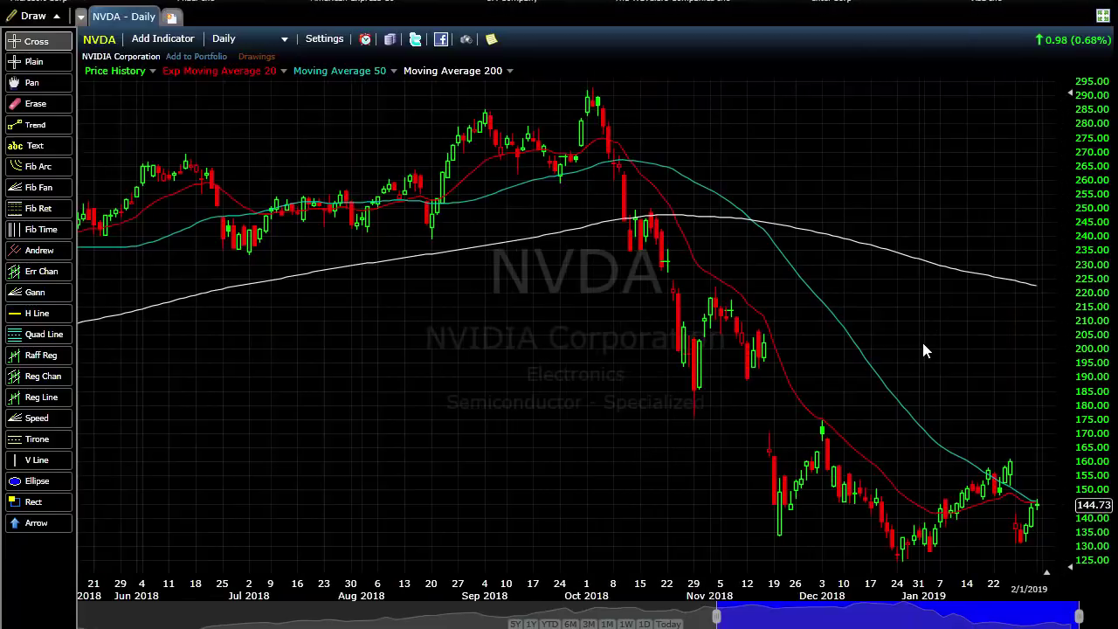
scroll(908, 337, "down", 1)
scroll(844, 323, "down", 1)
scroll(844, 323, "down", 1)
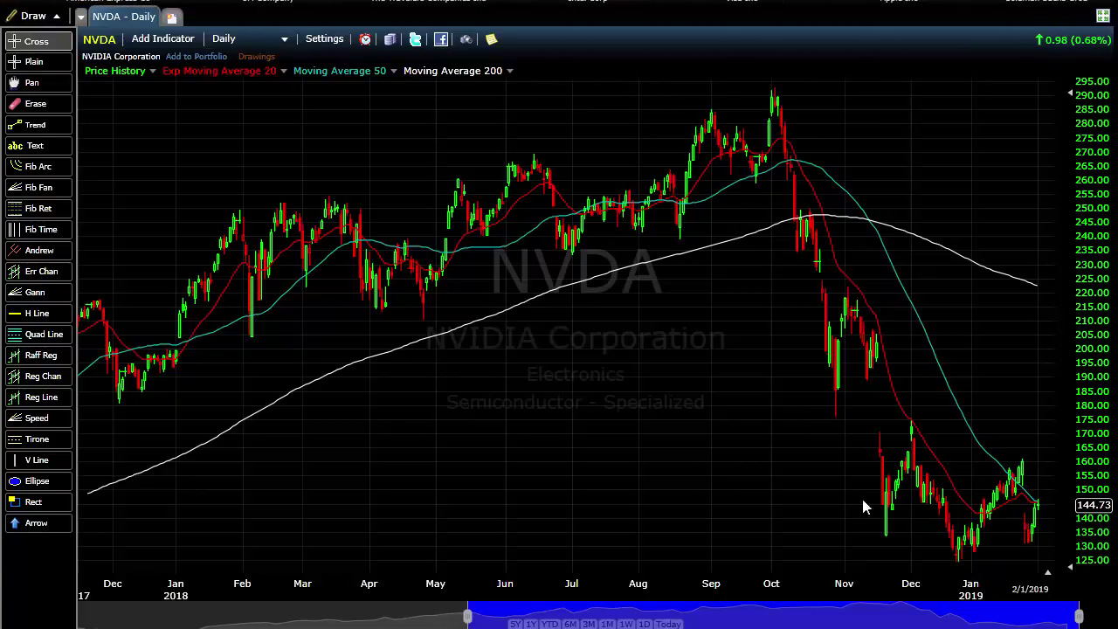
scroll(707, 325, "down", 4)
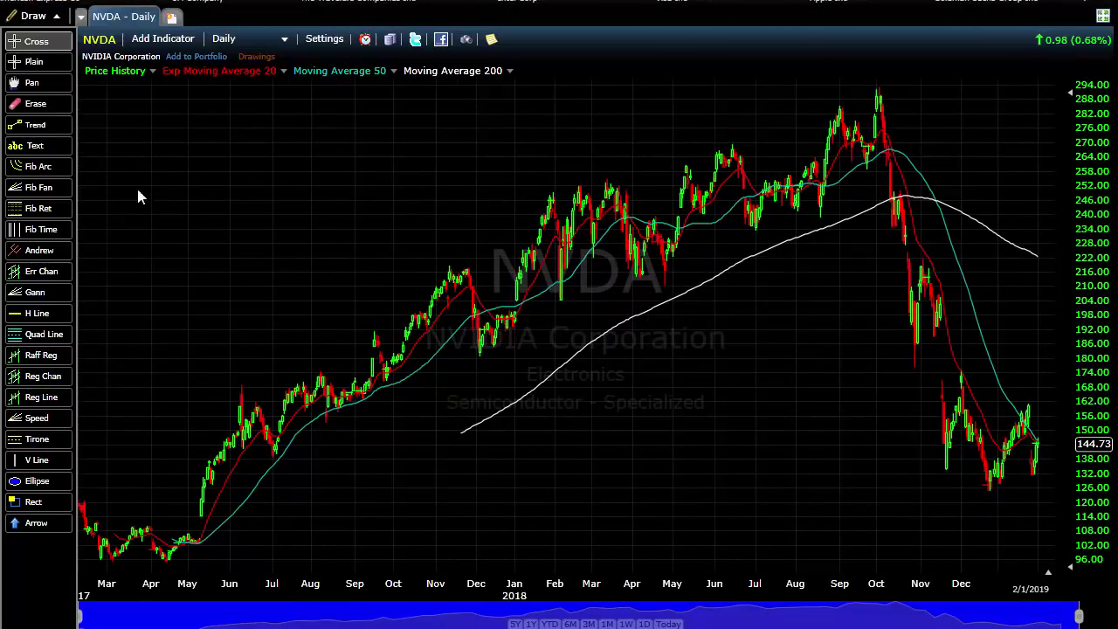
Draw a descending trend line across NVDA's December and January highs, from about 180 in mid-November to about 155 past the last bar.
left_click(35, 125)
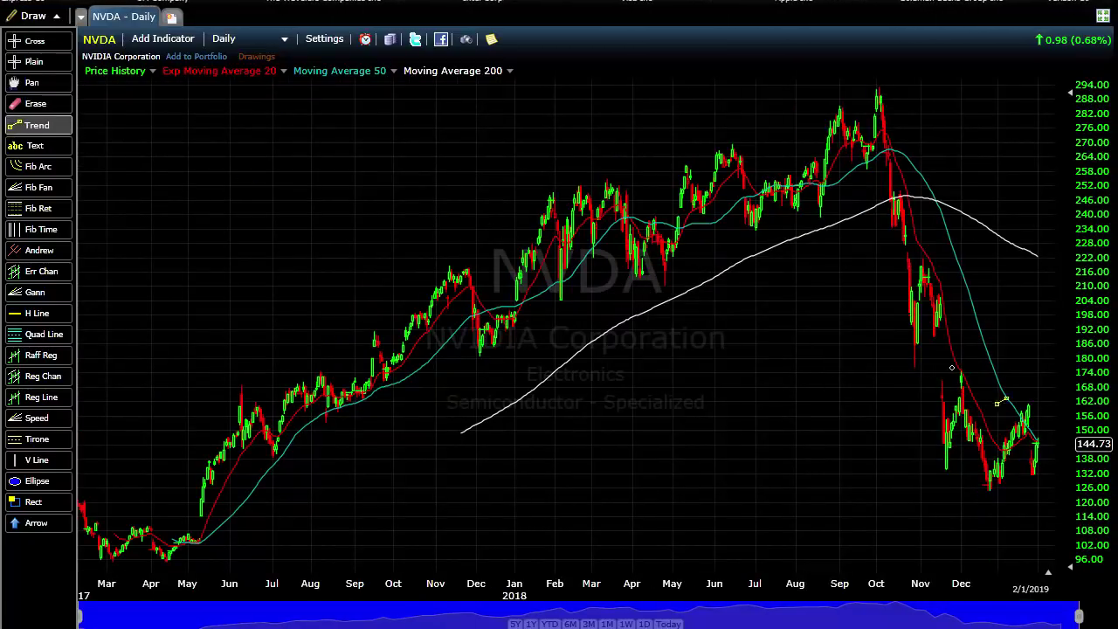
mouse_move(960, 367)
left_mouse_down()
mouse_move(1051, 395)
mouse_move(1070, 423)
left_mouse_up()
left_click(1082, 527)
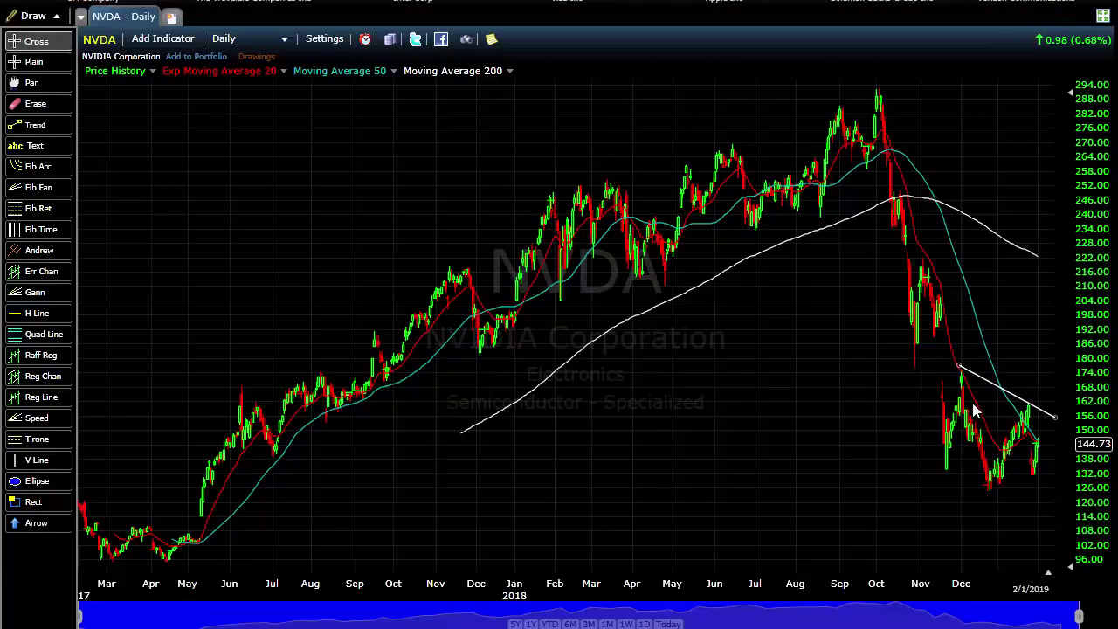
left_click_drag(947, 362, 941, 361)
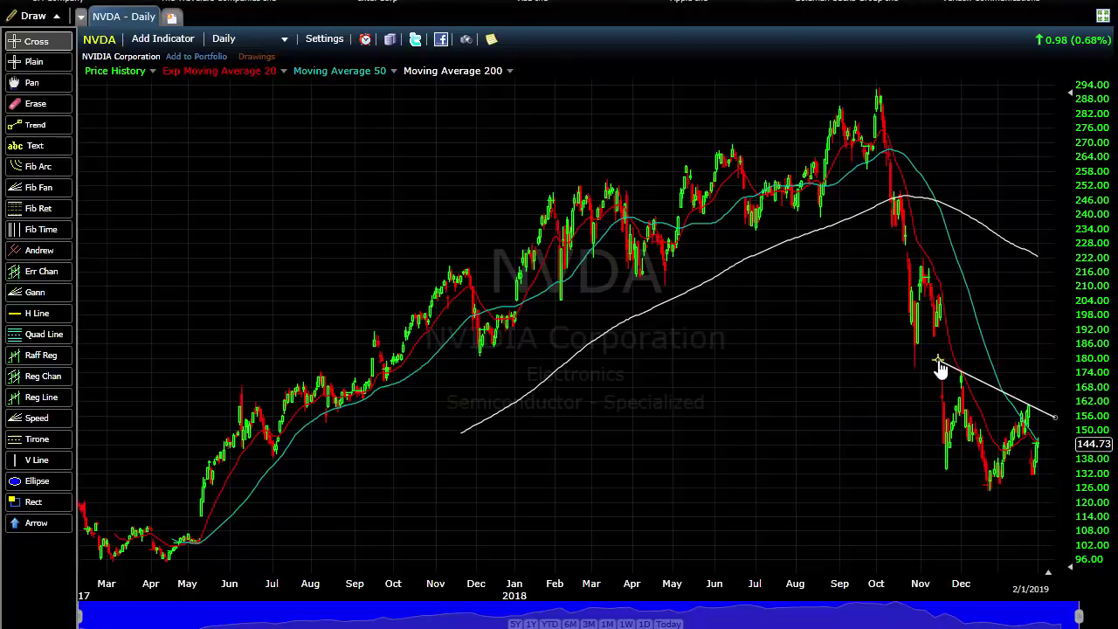
Draw a rising trend line beneath NVDA's December and January lows, from about 123 to about 132.
left_click(31, 124)
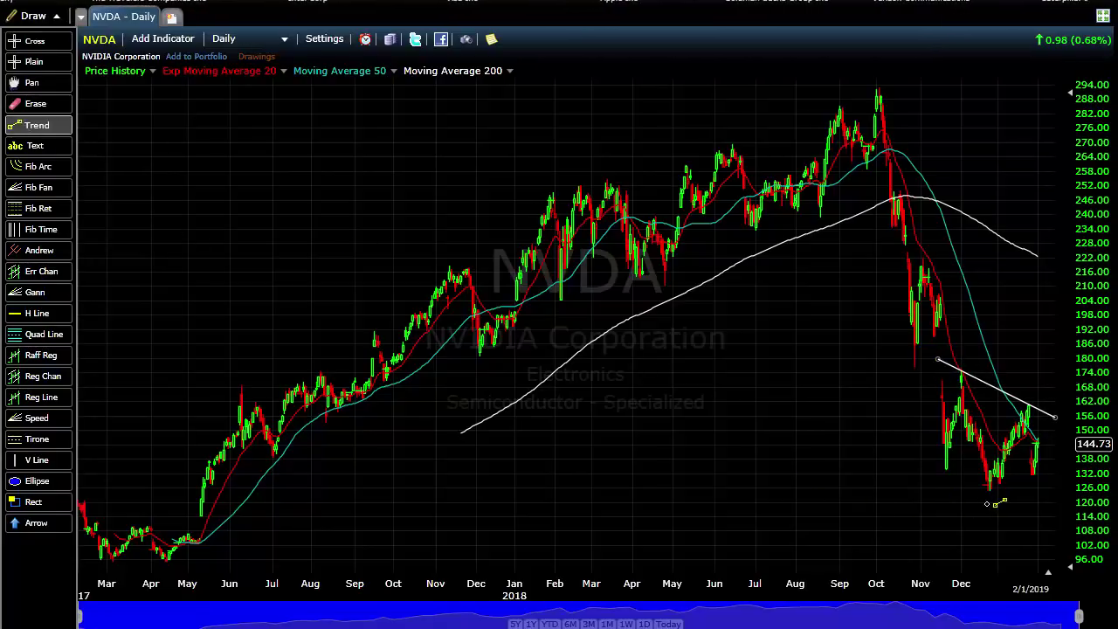
left_click_drag(980, 494, 1055, 472)
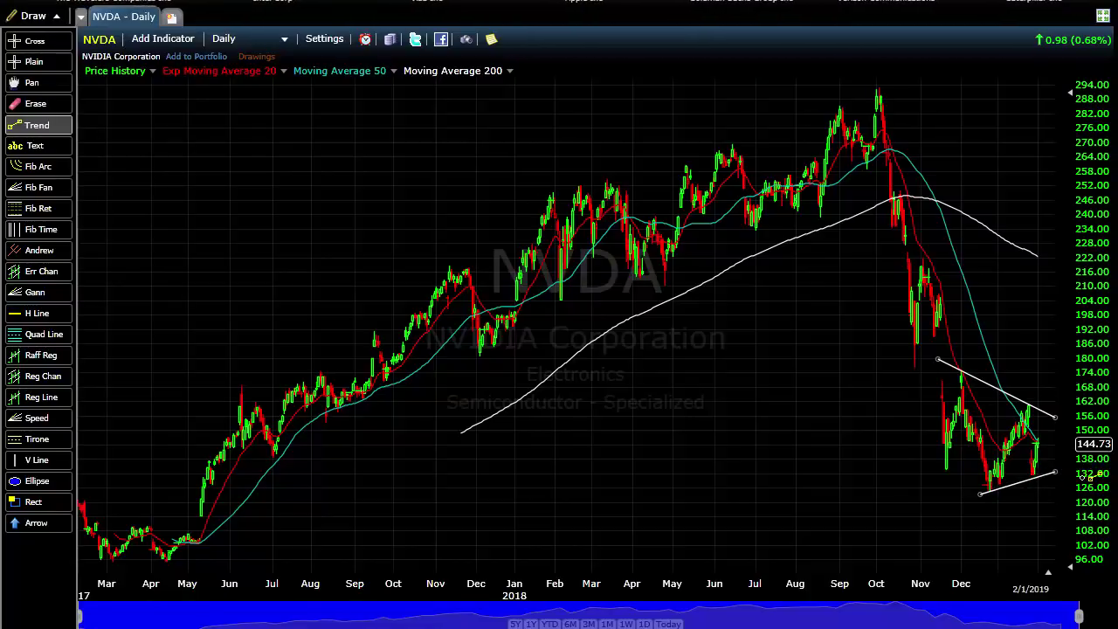
left_click(1081, 581)
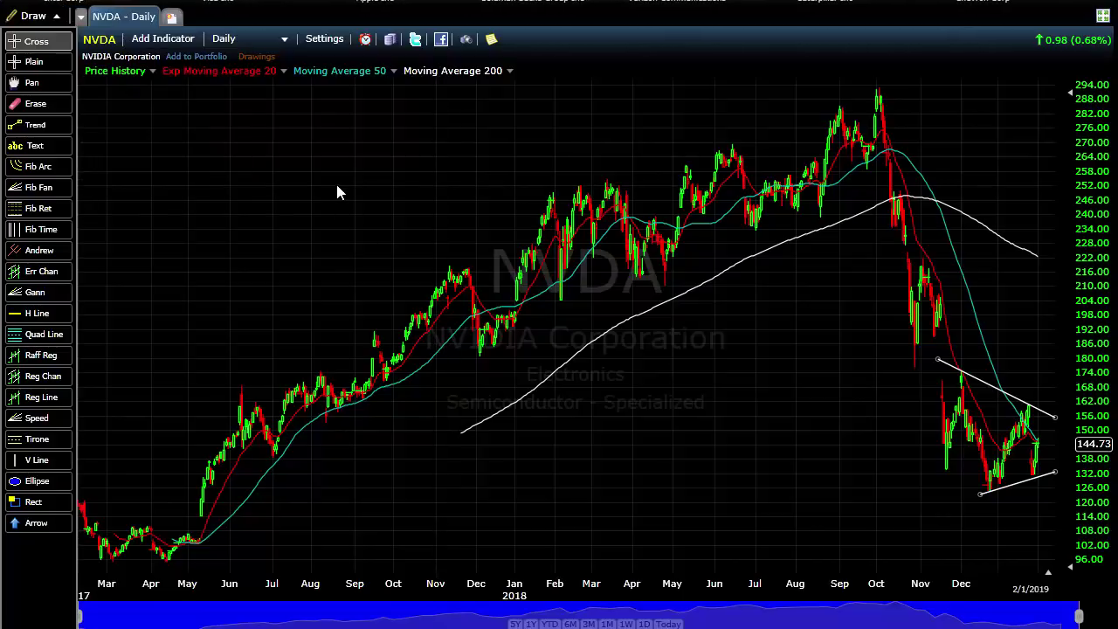
Narrow the time range to start around May 2018 and load the INTC chart.
scroll(339, 193, "up", 3)
type("in")
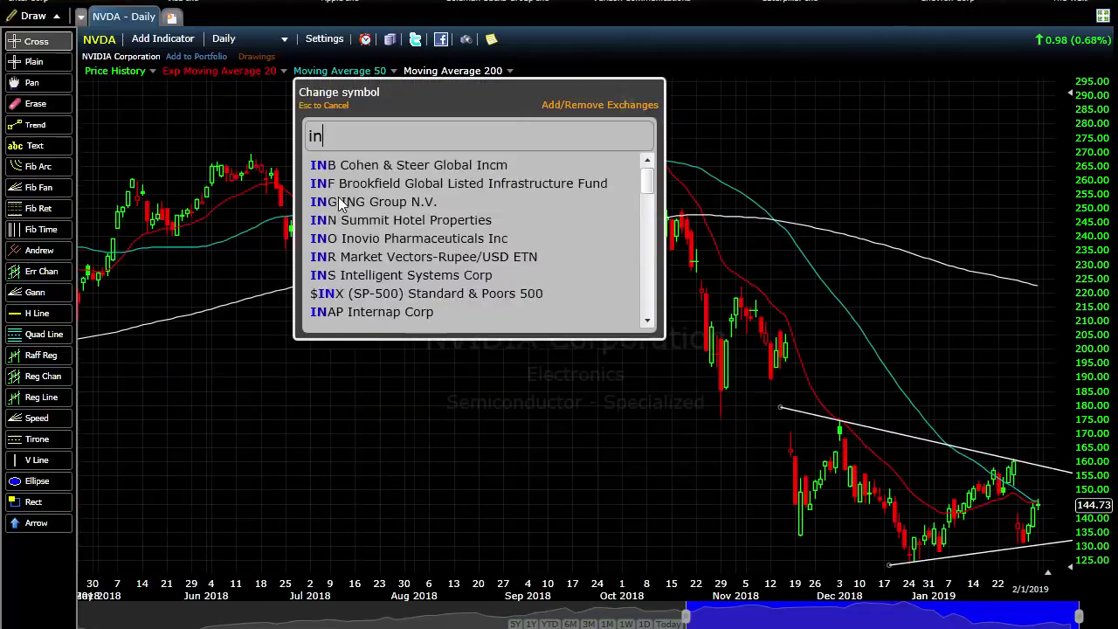
type("tc")
key("Return")
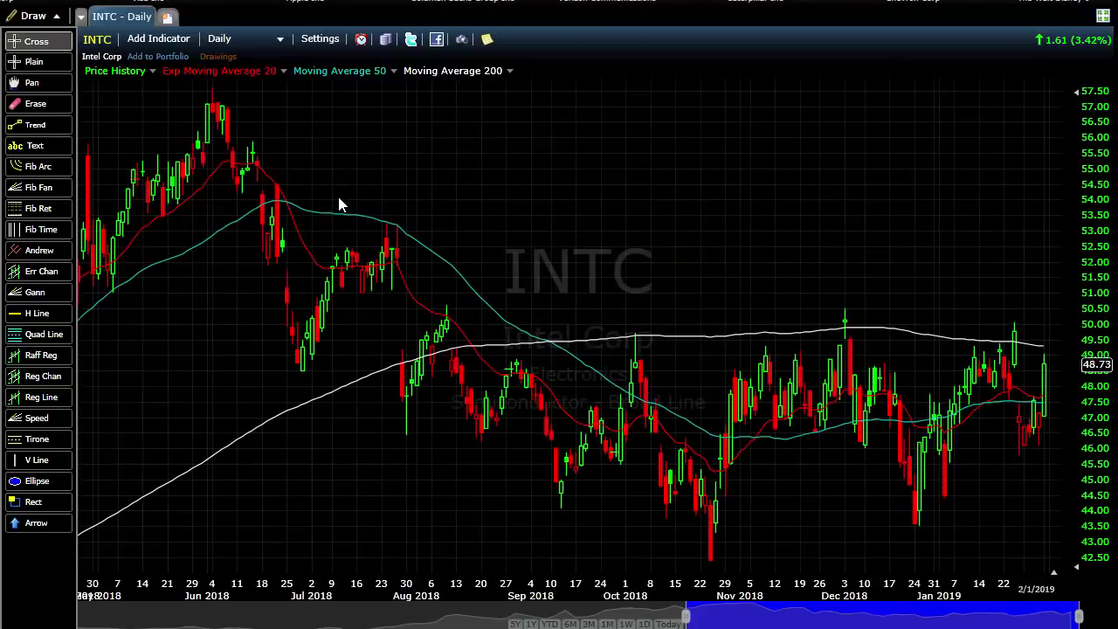
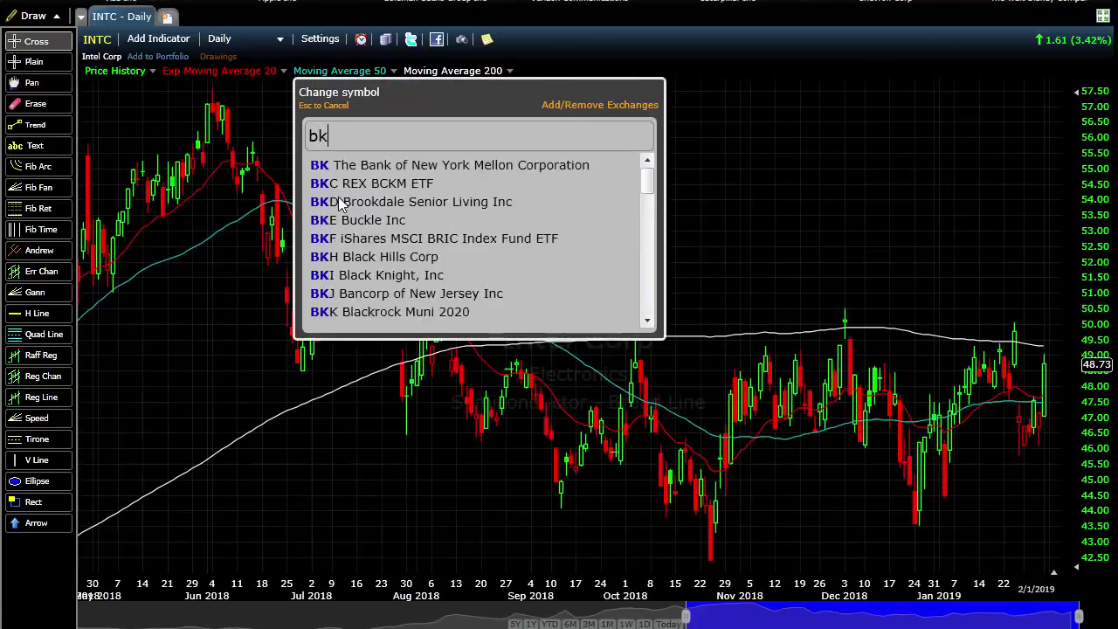
Load the KBW Bank Sector Index (BKX) chart and widen its history back to late 2017.
key("Down")
key("Return")
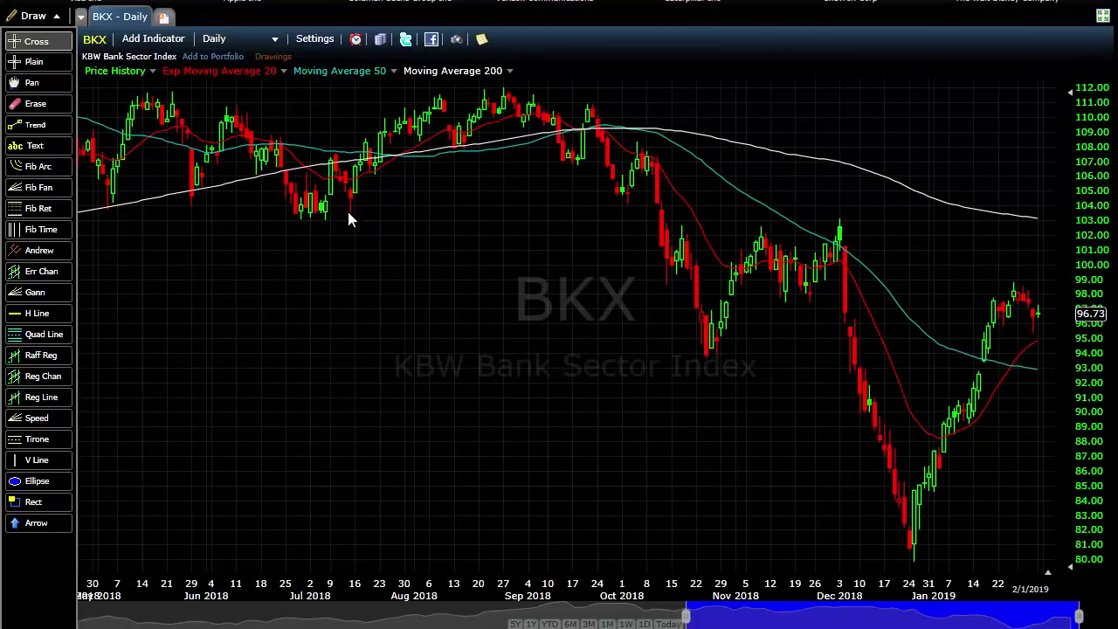
scroll(345, 206, "down", 3)
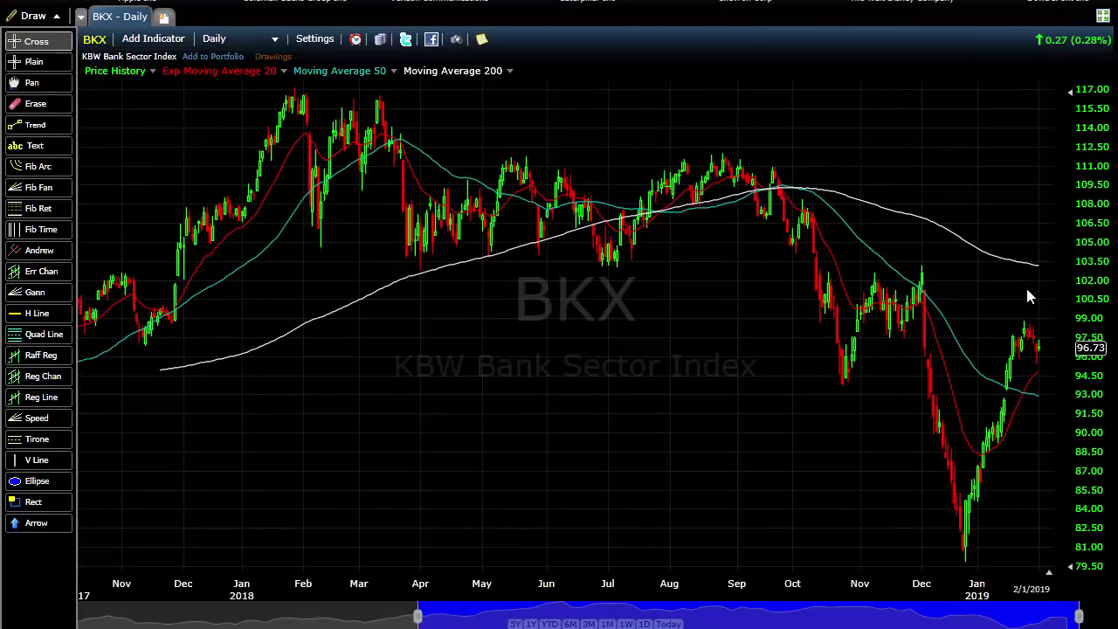
Review the BAC chart, shorten the time range to start around May 2018, and load the BK chart.
type("bac")
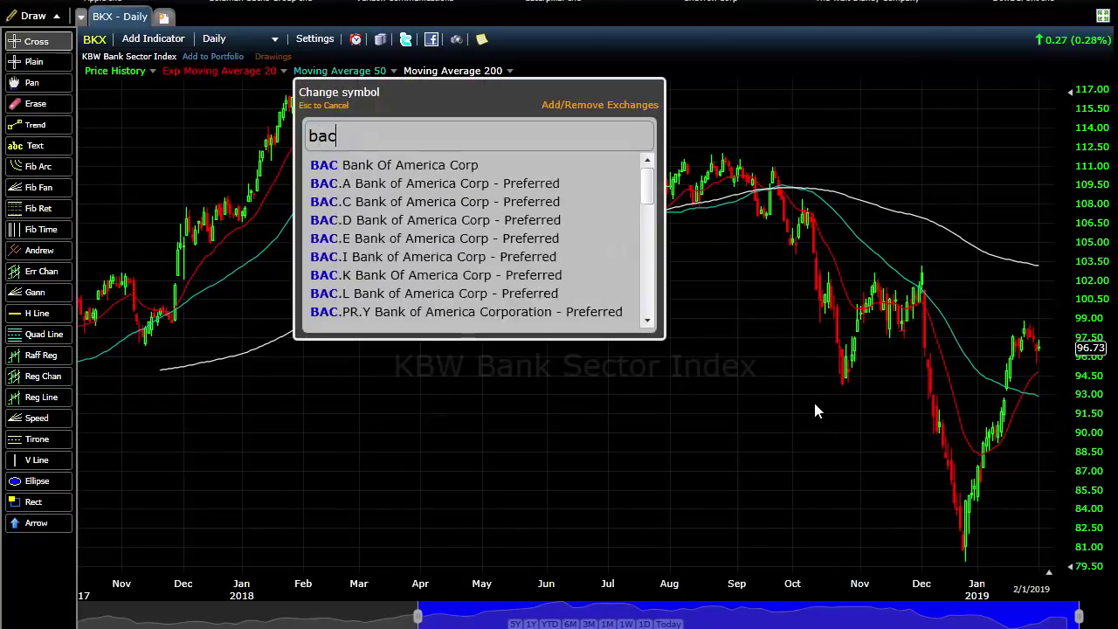
key("Return")
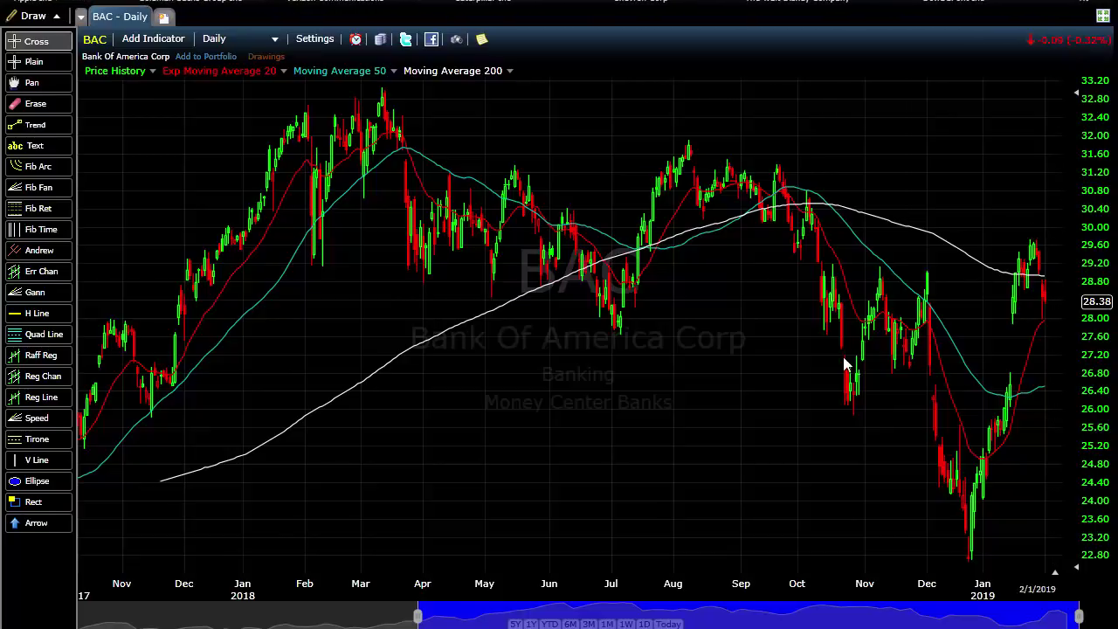
scroll(836, 362, "up", 3)
type("bk")
key("Return")
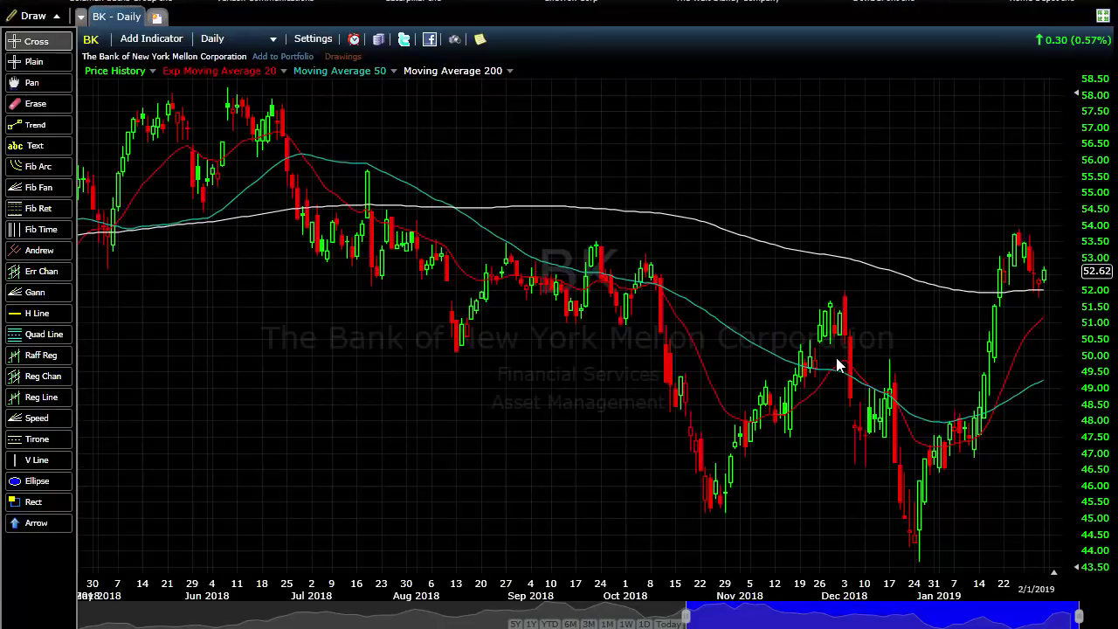
Switch the chart to JPM and draw a nearly flat trend line above the late January highs at about 105.2.
type("jpm")
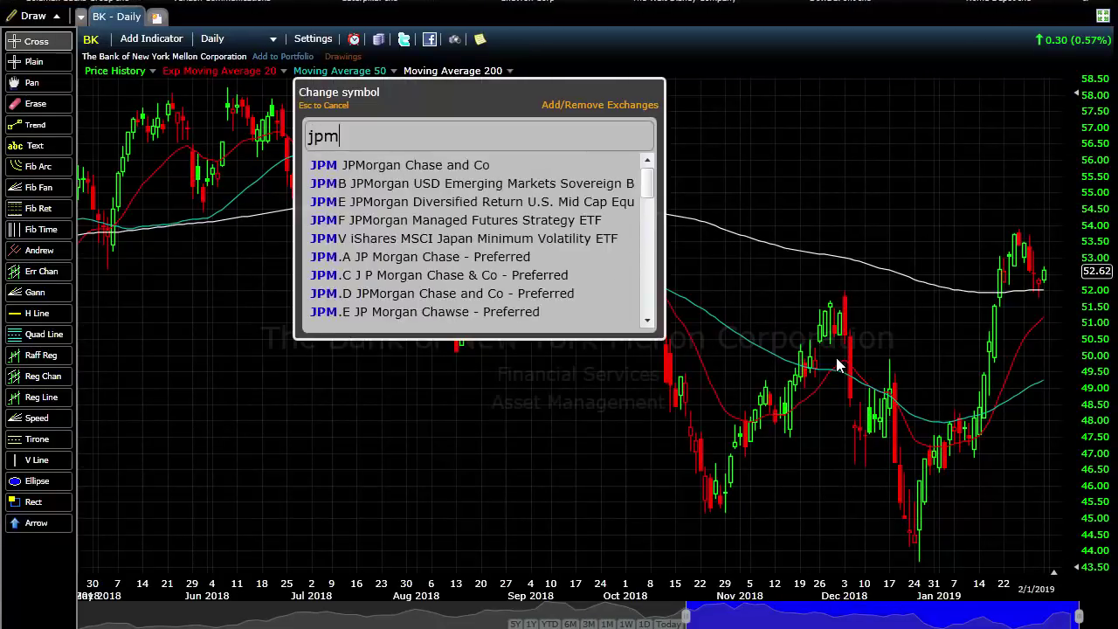
key("Return")
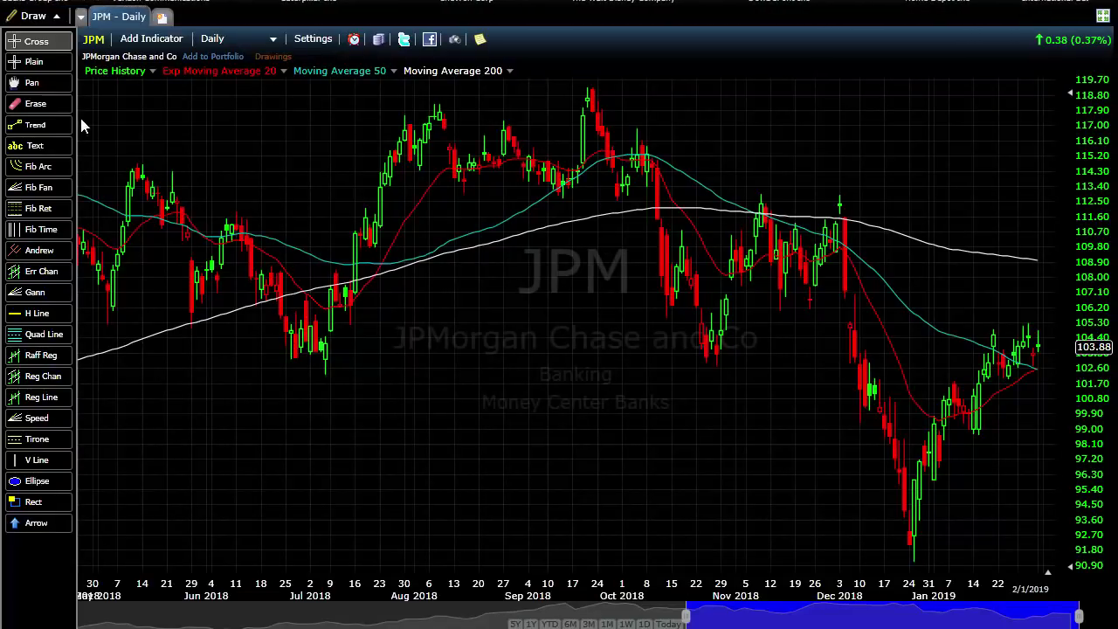
left_click(36, 125)
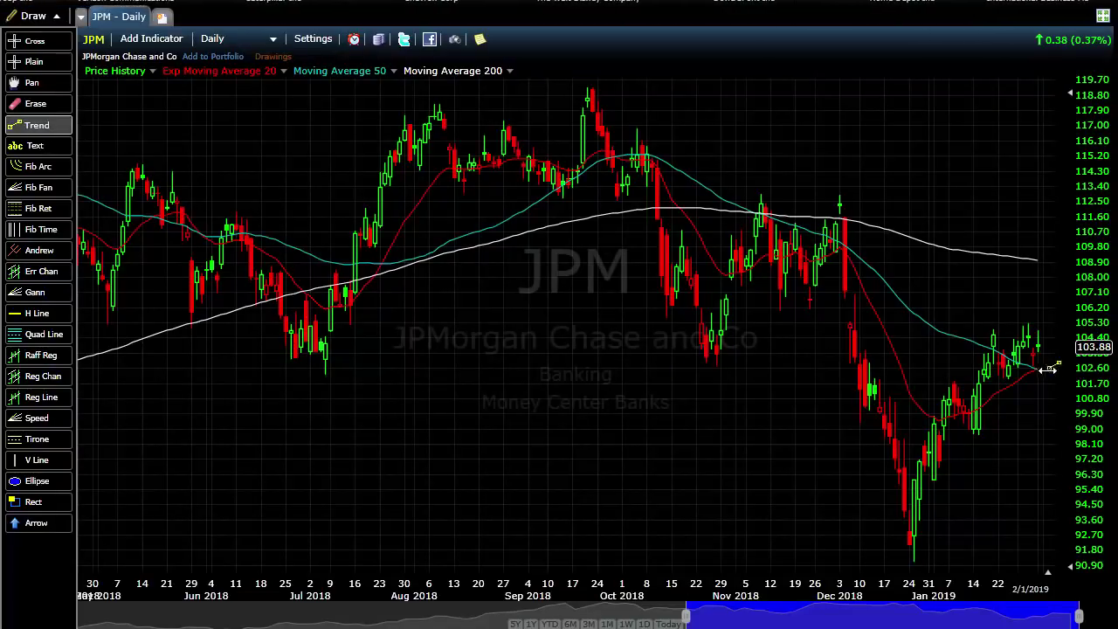
left_click_drag(992, 328, 1053, 324)
left_click(1082, 430)
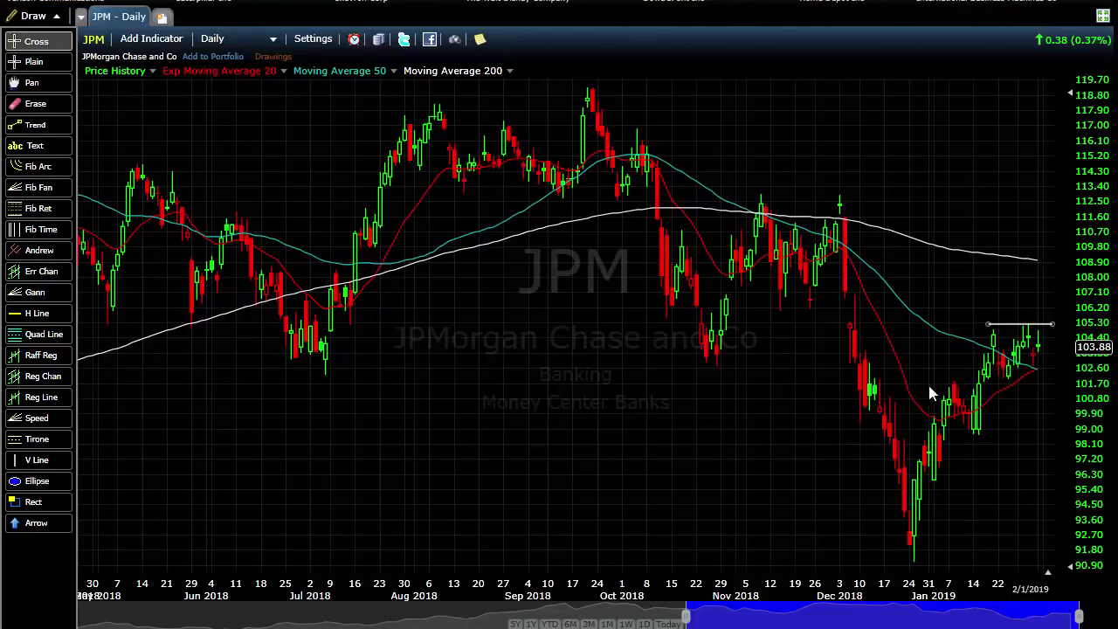
Draw a rising trend line beneath JPM's late January lows, from about 101.5 to about 103.8.
left_click(35, 125)
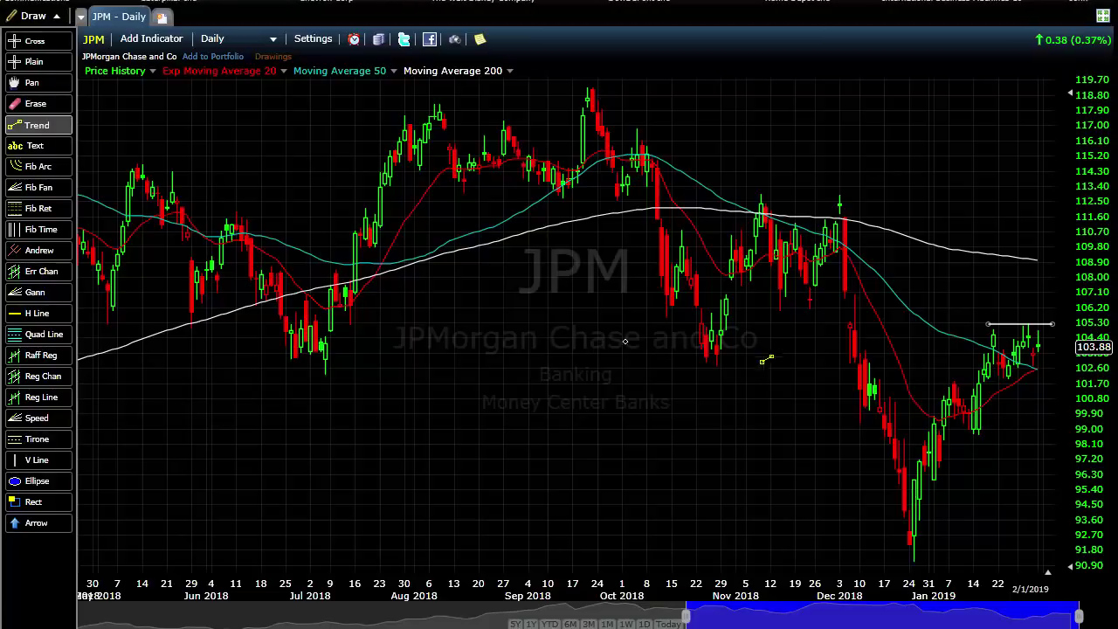
mouse_move(989, 387)
left_mouse_down()
mouse_move(1081, 362)
mouse_move(1066, 352)
left_mouse_up()
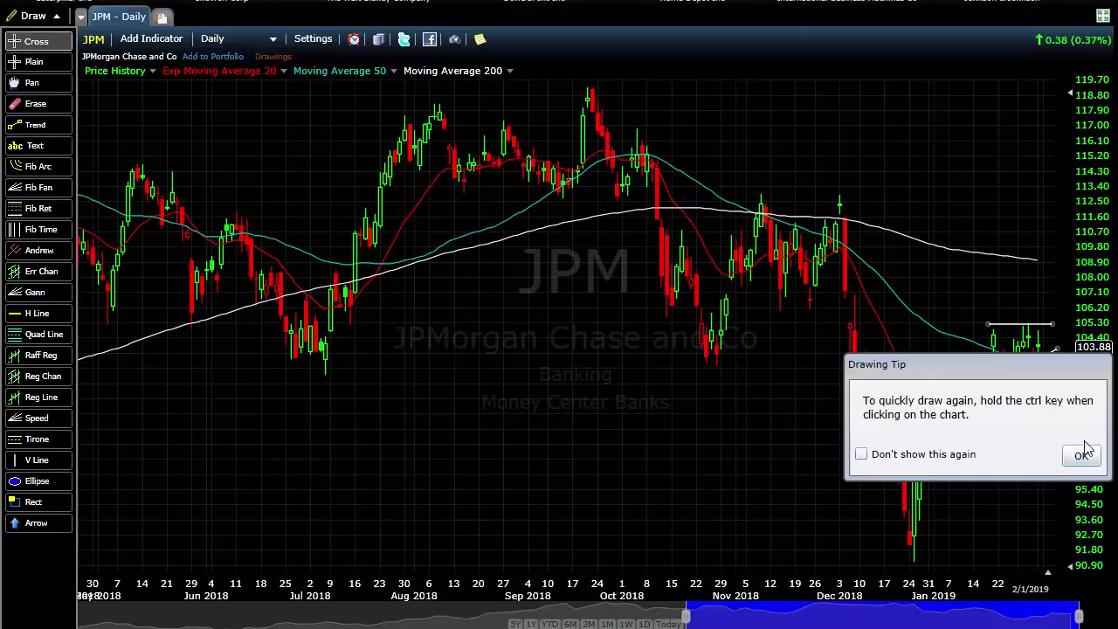
left_click(1080, 456)
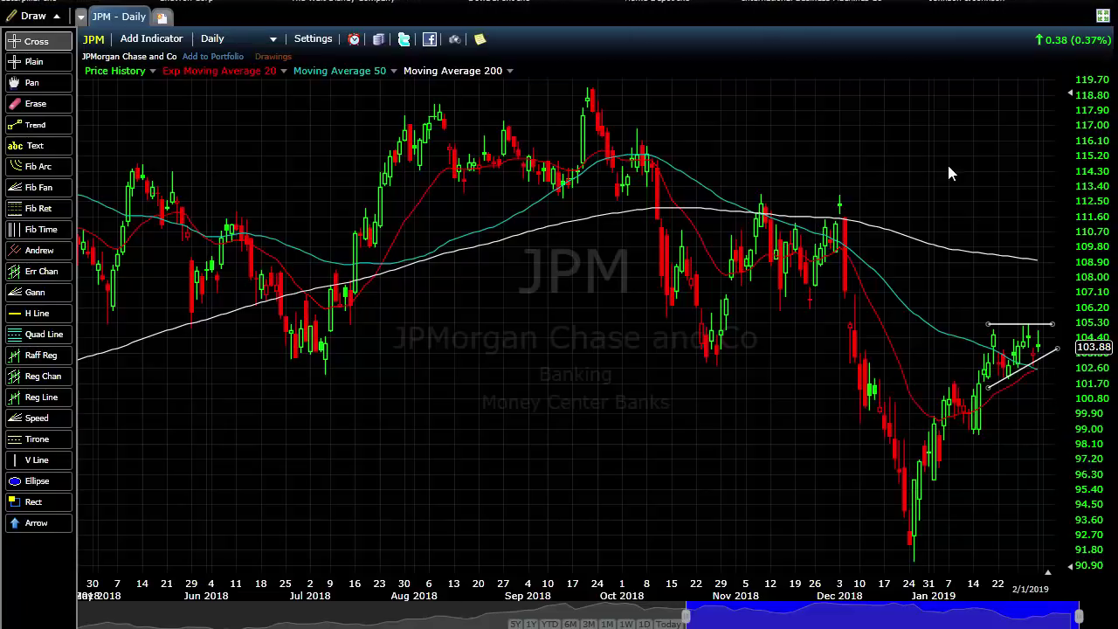
Review the Citigroup (C) chart and switch to the Northern Trust (NTRS) chart.
type("C")
key("Return")
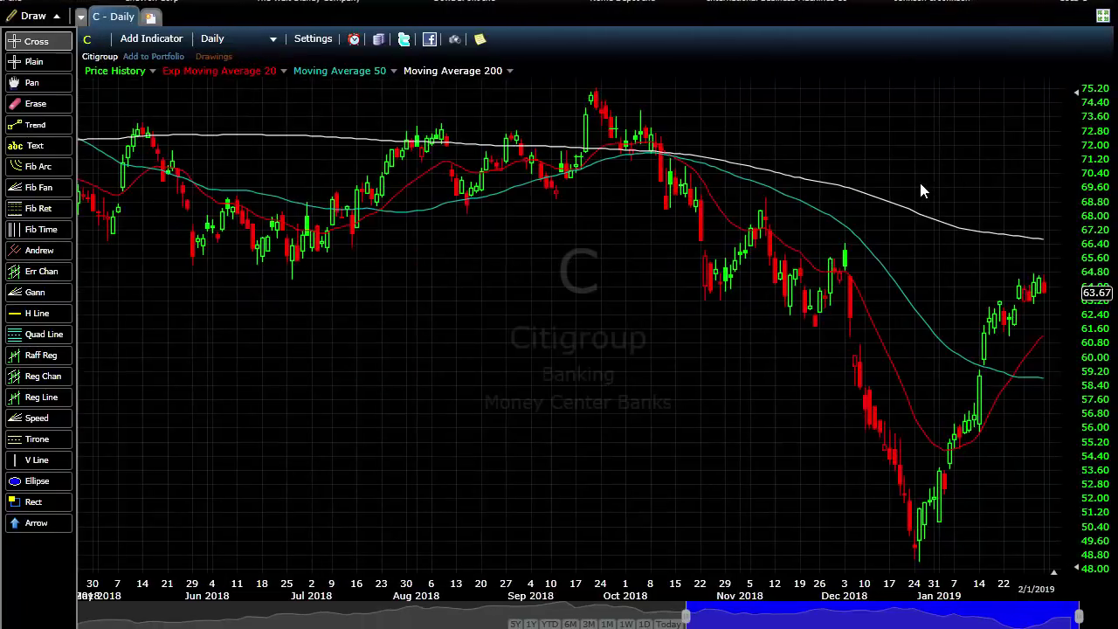
type("ntr")
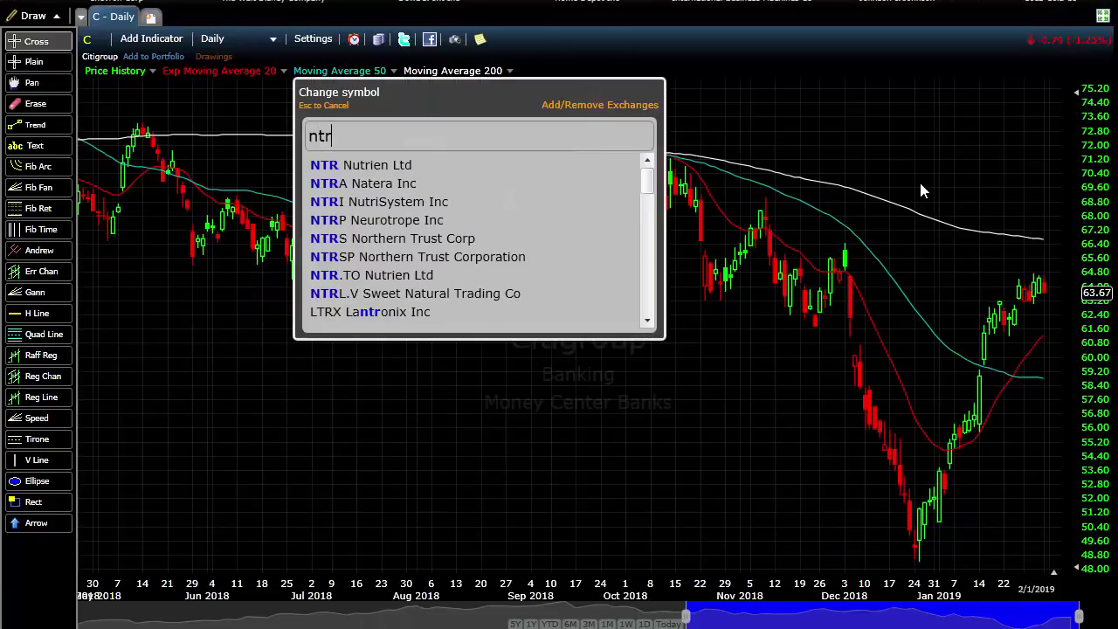
type("s")
key("Return")
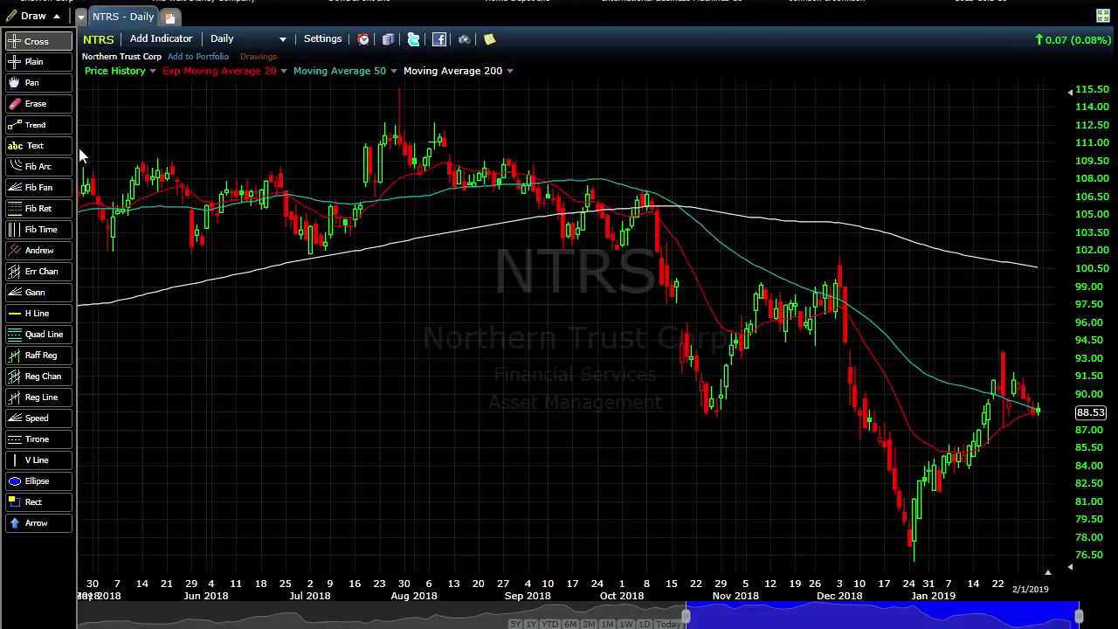
Draw a steep descending trend line on the NTRS chart from the January high at about 94 to the last bar at about 88.5.
left_click(37, 125)
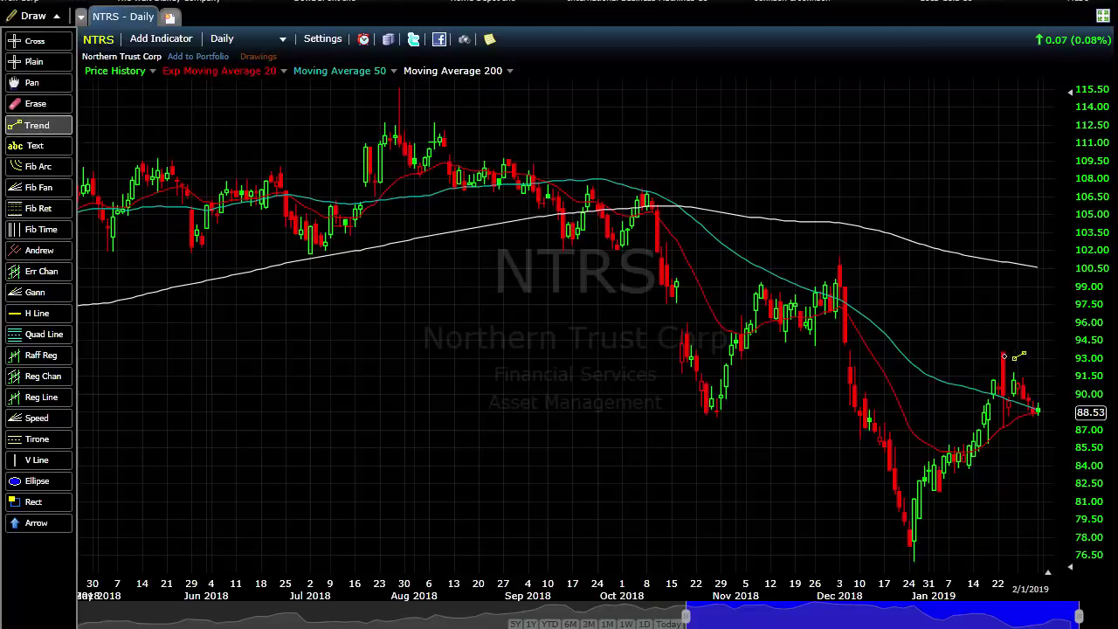
mouse_move(1003, 348)
left_mouse_down()
mouse_move(1051, 400)
mouse_move(1043, 410)
left_mouse_up()
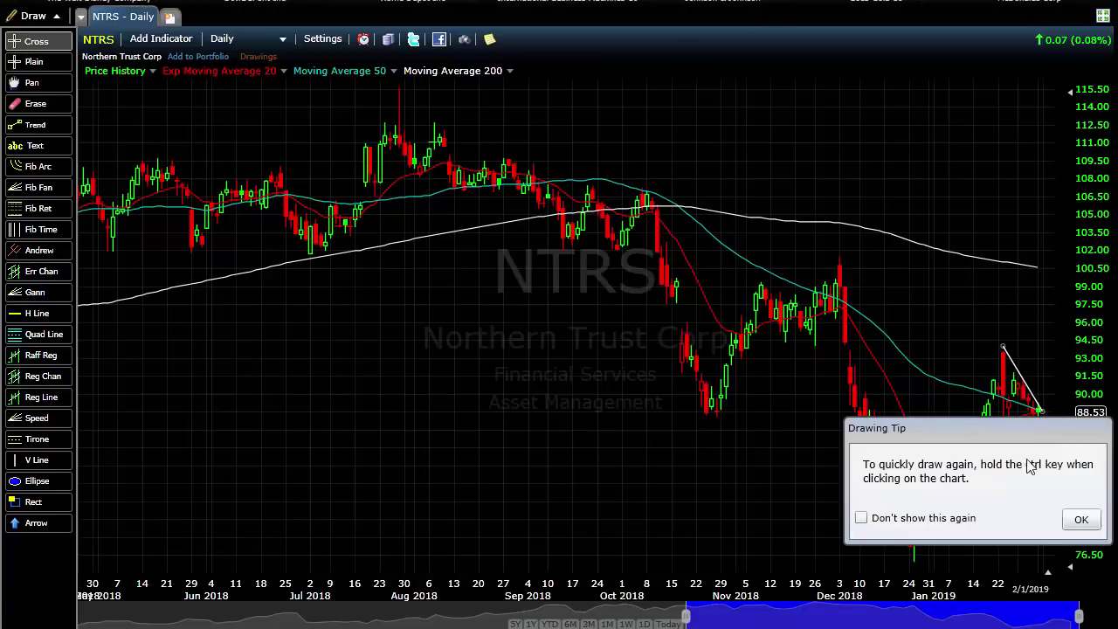
left_click(1081, 521)
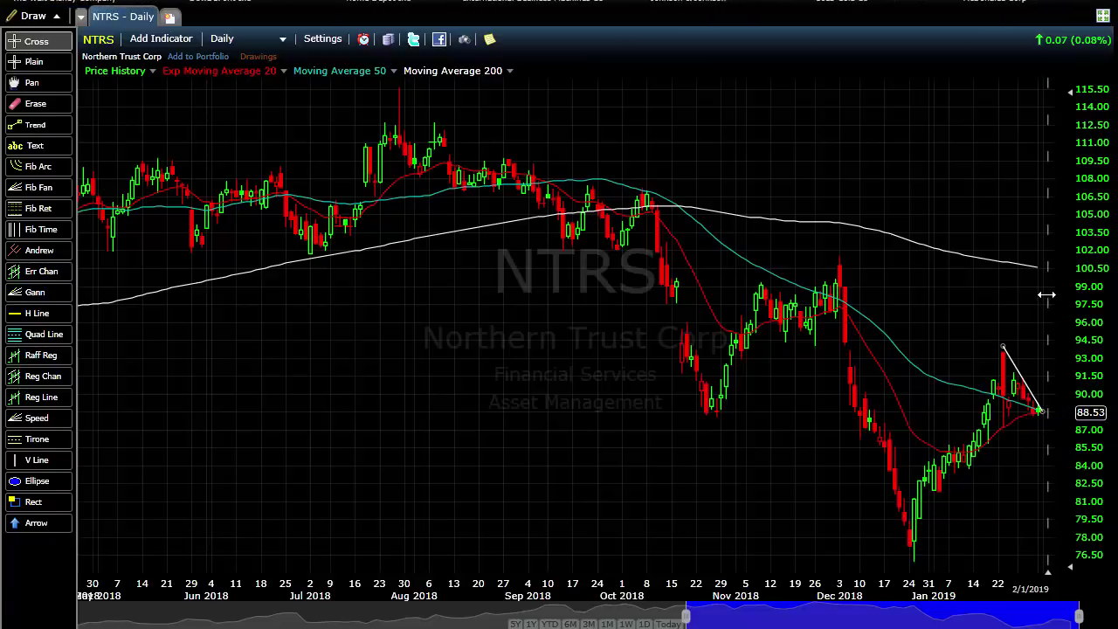
Load the Zions Bancorporation (ZION) chart.
type("zion")
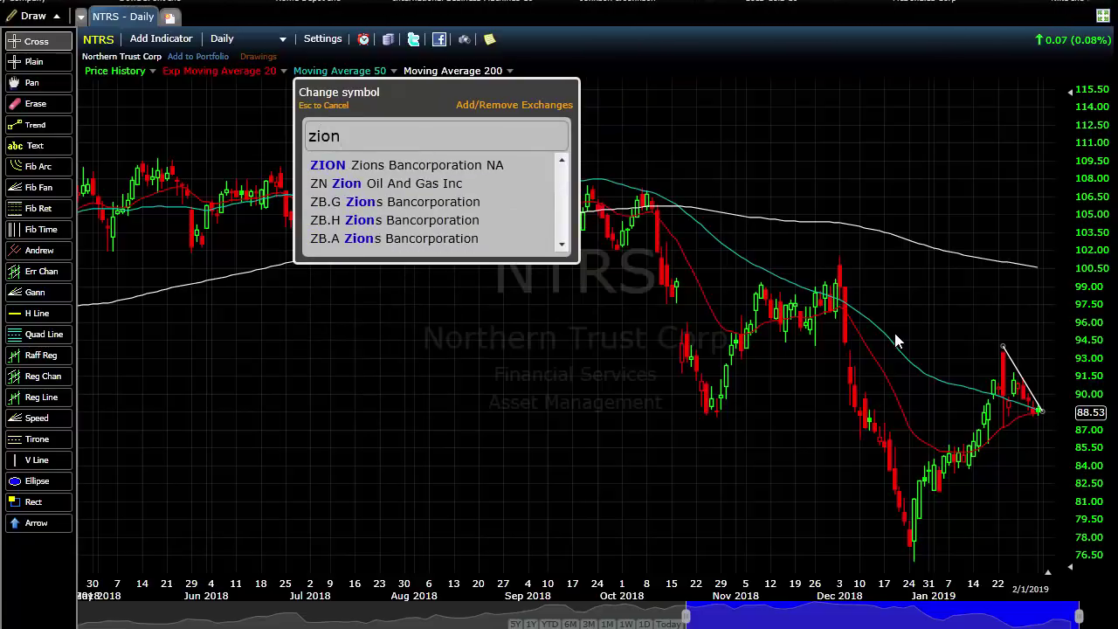
key("Return")
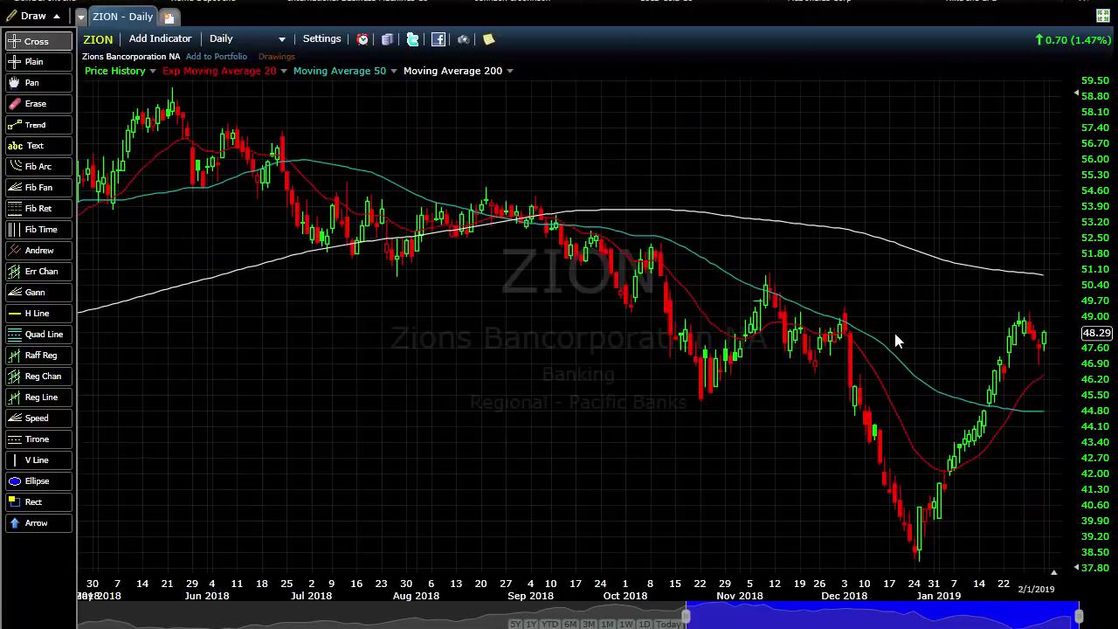
Review the Amazon (AMZN) daily chart and switch to the Apple (AAPL) chart.
type("amzn")
key("Return")
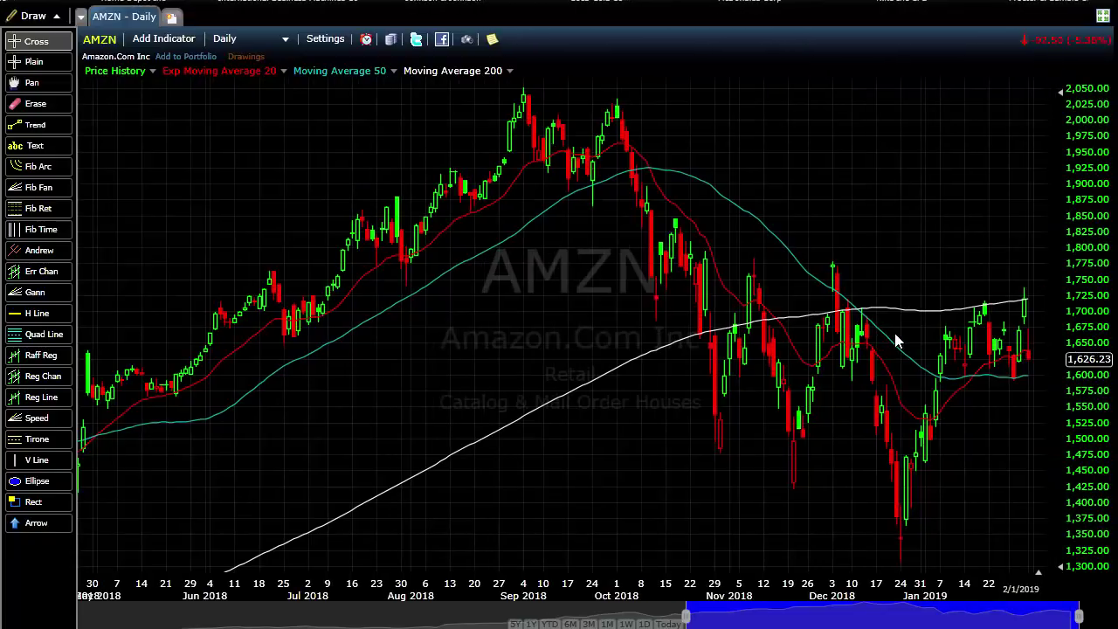
type("aapl")
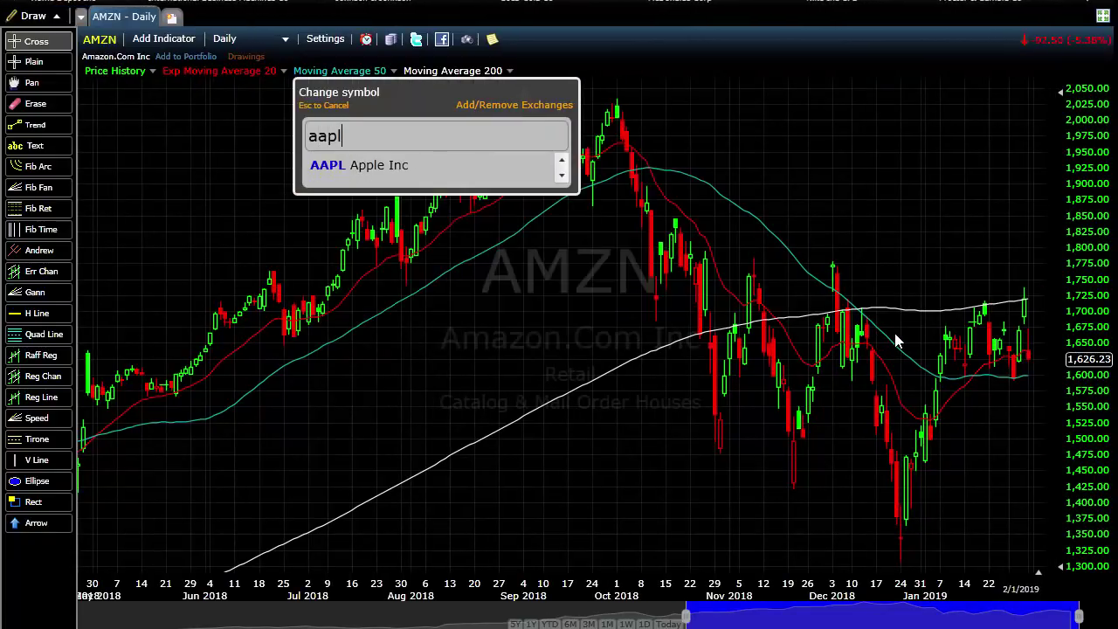
key("Return")
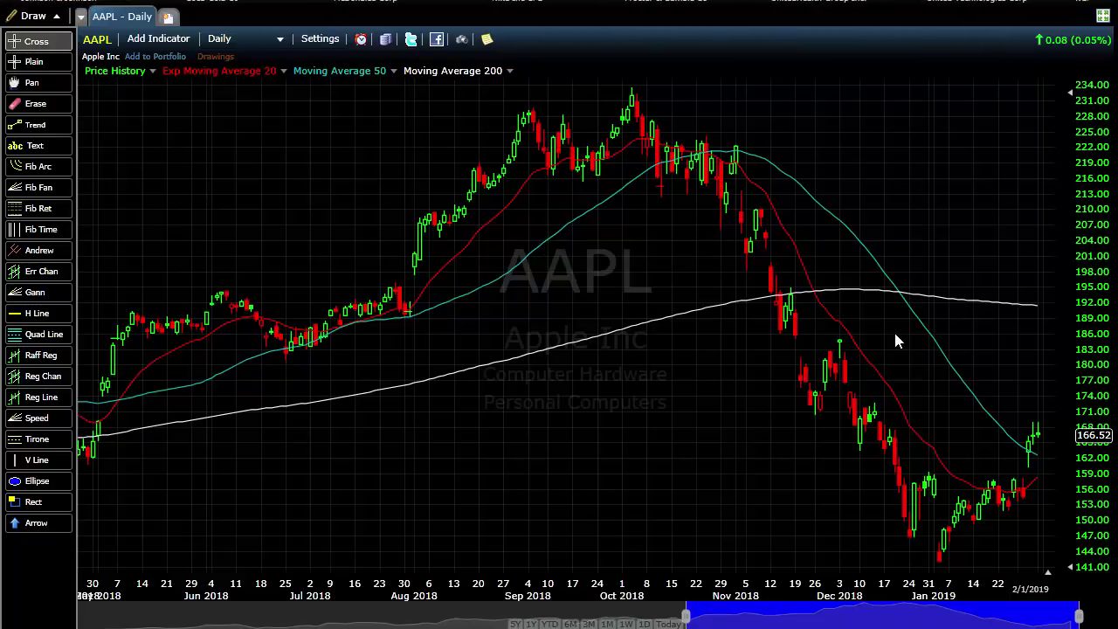
Load the Facebook (FB) daily chart and examine the latest bars against the 2018 price history.
type("F")
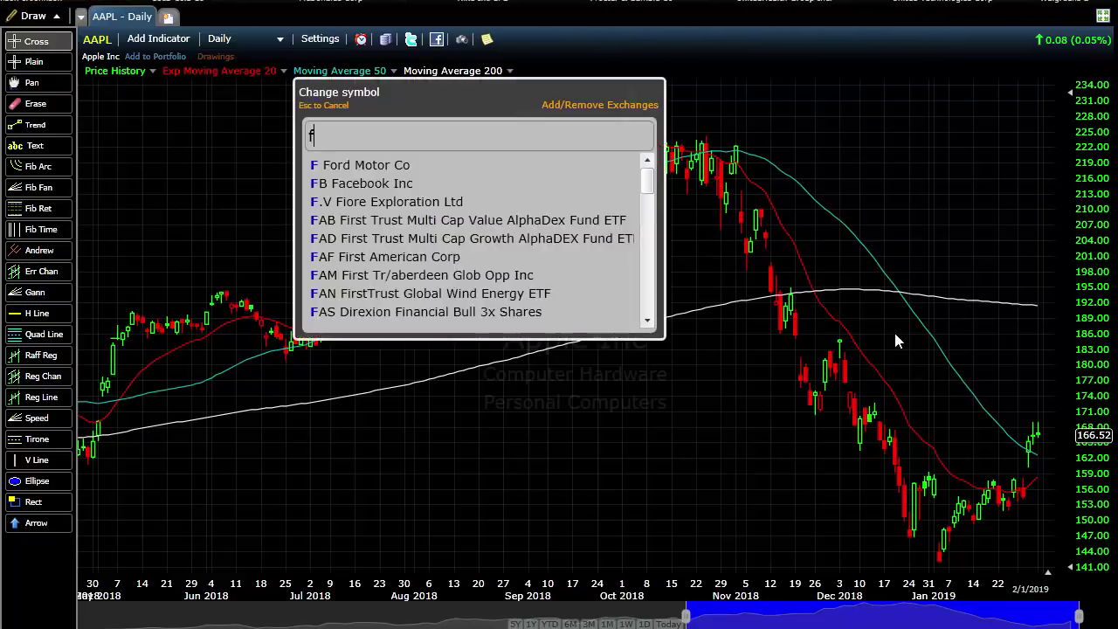
type("B")
key("Return")
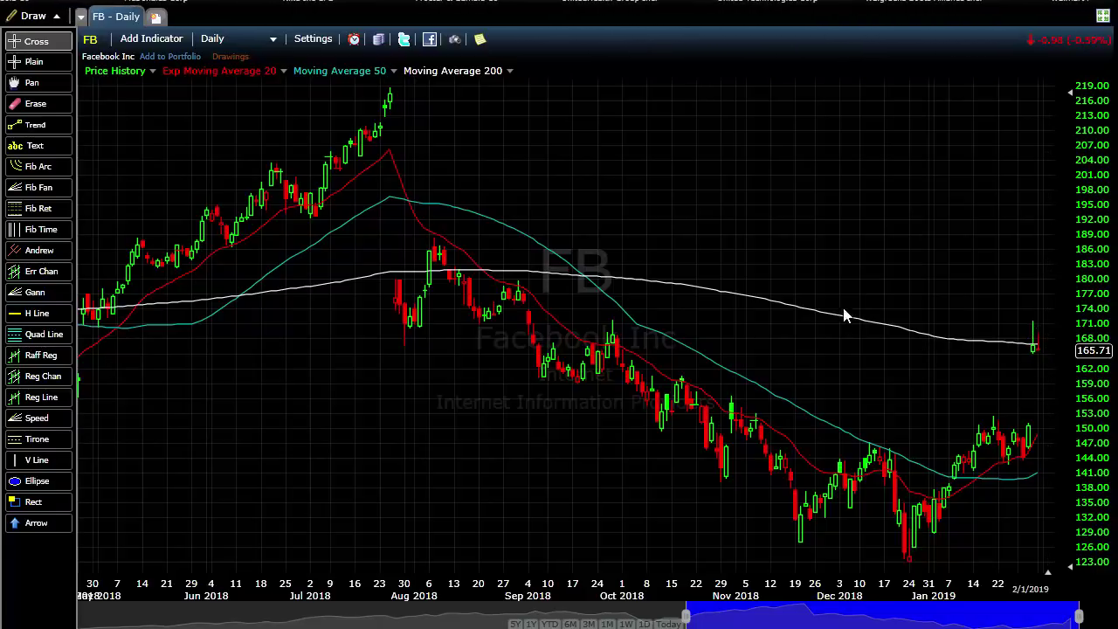
scroll(843, 313, "down", 2)
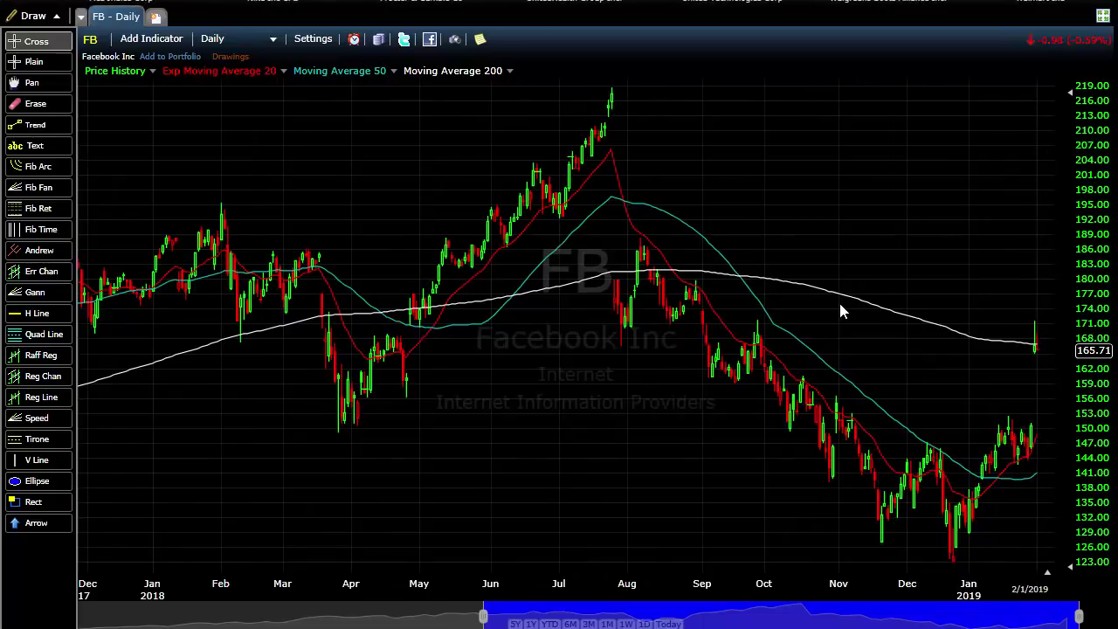
scroll(843, 313, "up", 1)
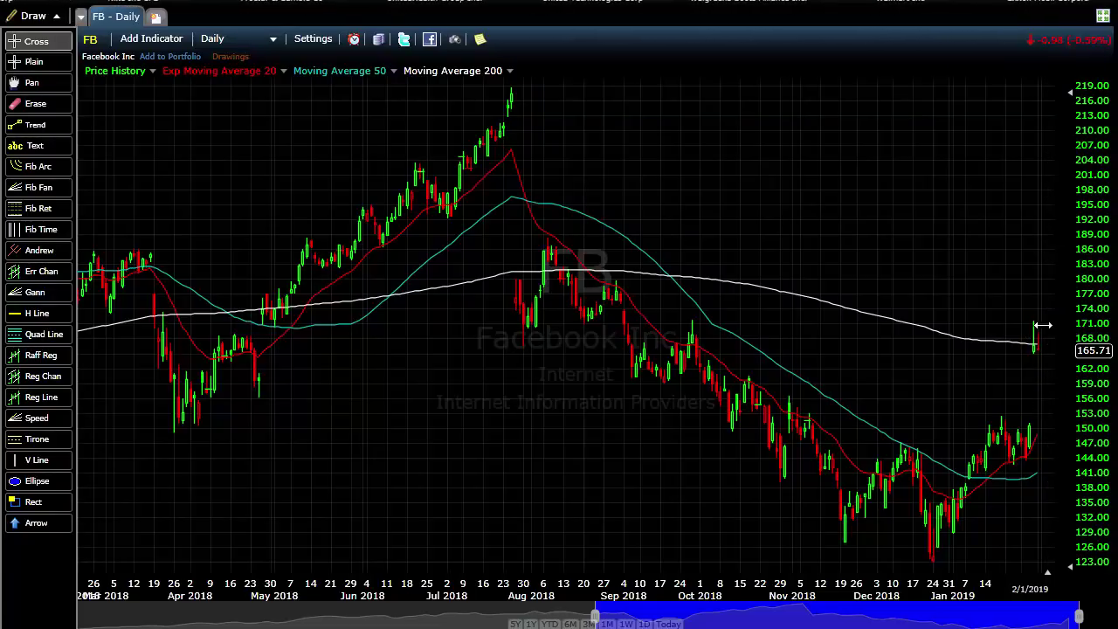
scroll(999, 343, "up", 2)
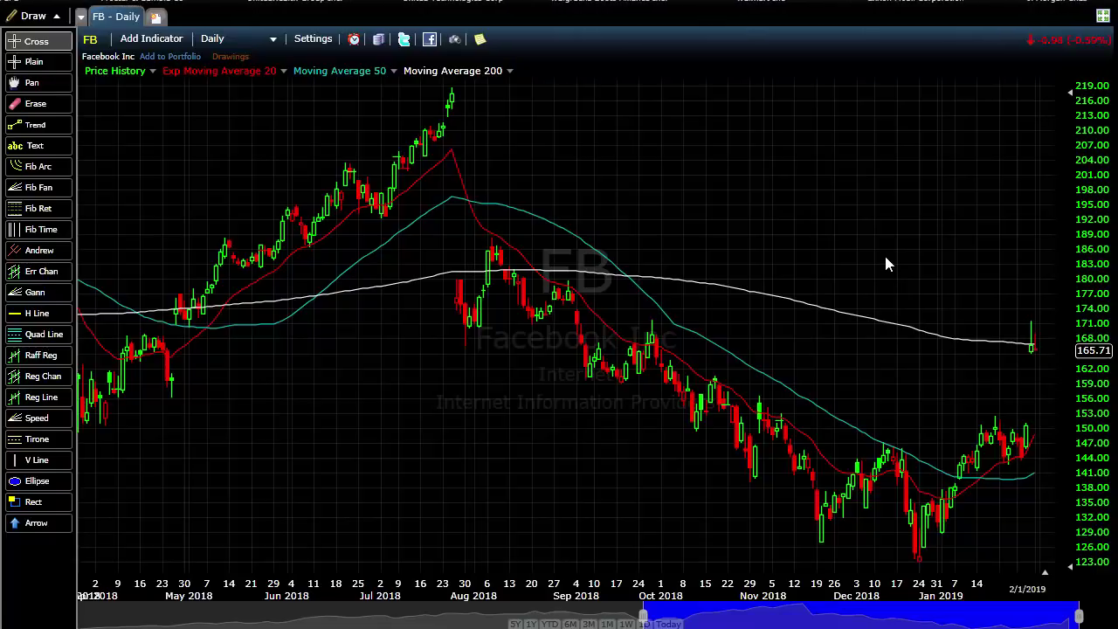
Load the Netflix (NFLX) chart and draw a descending trend line over the January highs, from about 363 to about 342.
type("nflx")
key("Return")
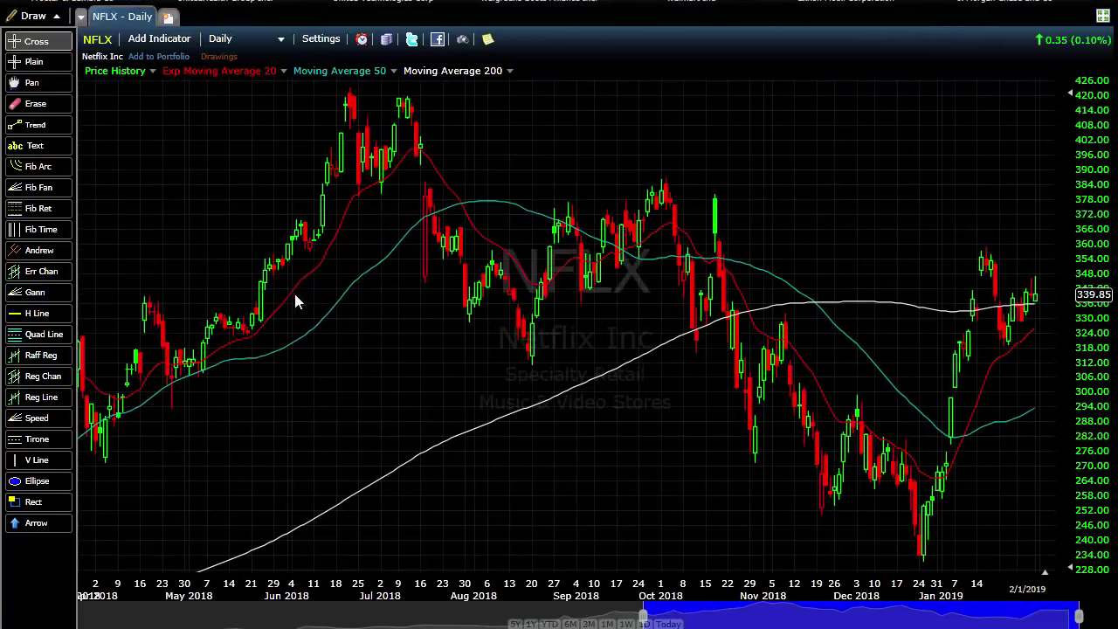
left_click(33, 125)
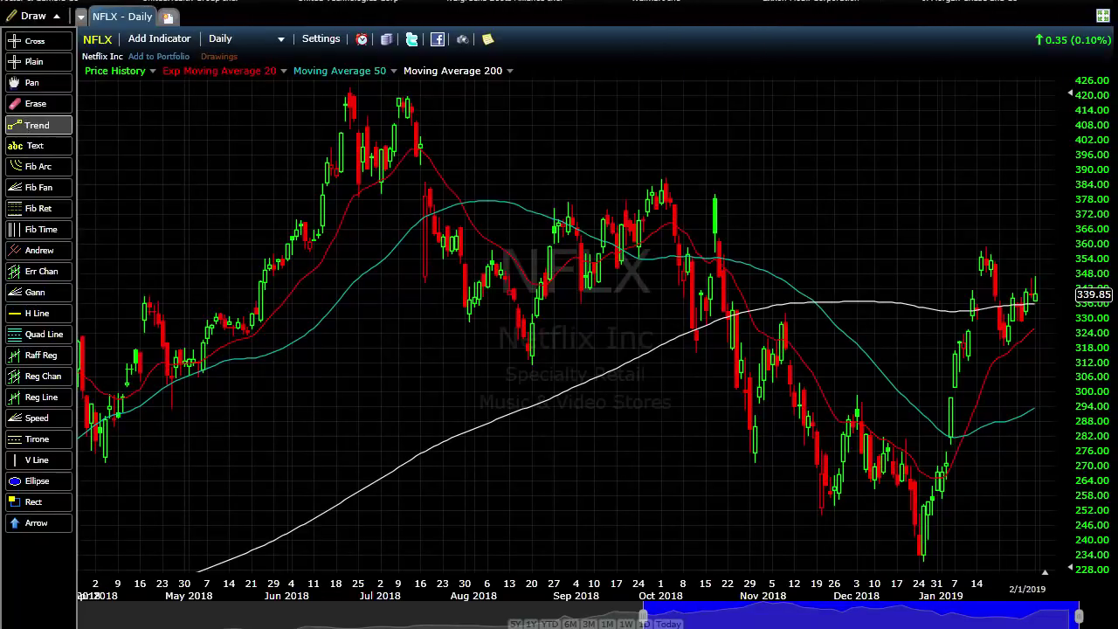
mouse_move(978, 239)
left_mouse_down()
mouse_move(1042, 265)
mouse_move(1057, 288)
left_mouse_up()
left_click(1080, 394)
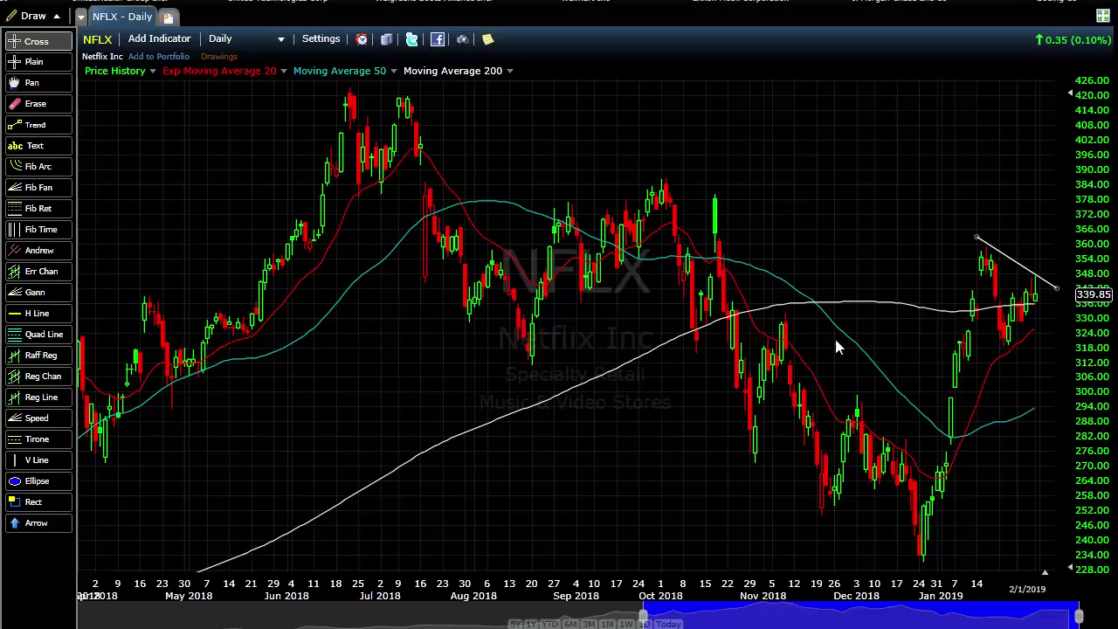
Draw a rising trend line beneath NFLX's late January lows, from about 317 to about 343, meeting the descending line.
left_click(35, 125)
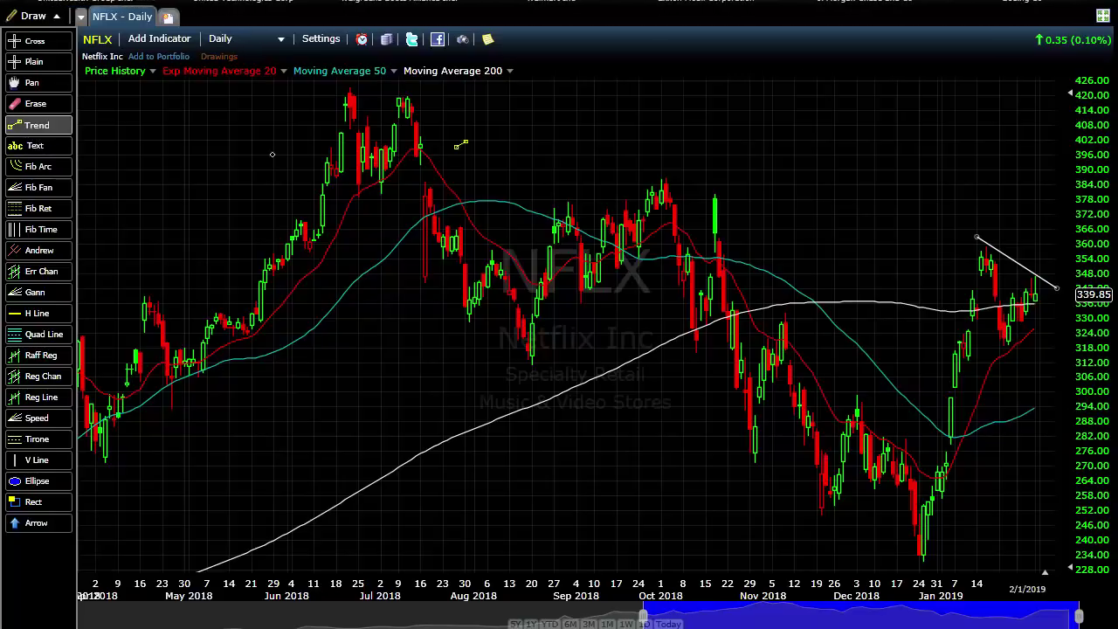
left_click_drag(1004, 349, 1054, 286)
left_click(1080, 394)
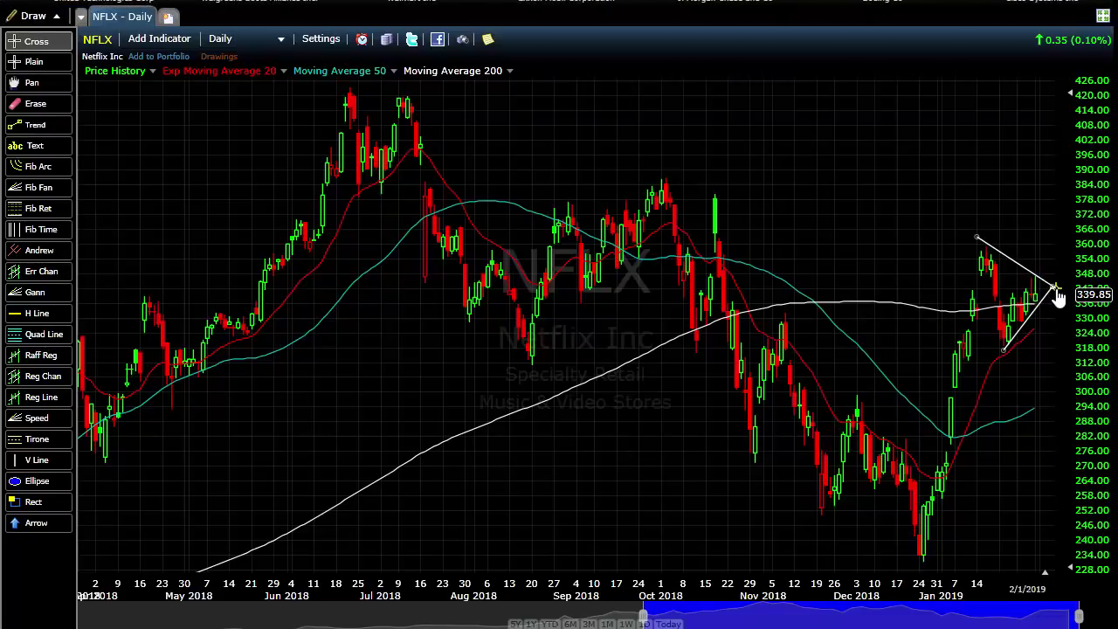
Shift the start of NFLX's descending trend line slightly earlier at about 363, and check the price level near 386 with the crosshair.
left_click_drag(976, 237, 967, 236)
left_click(960, 202)
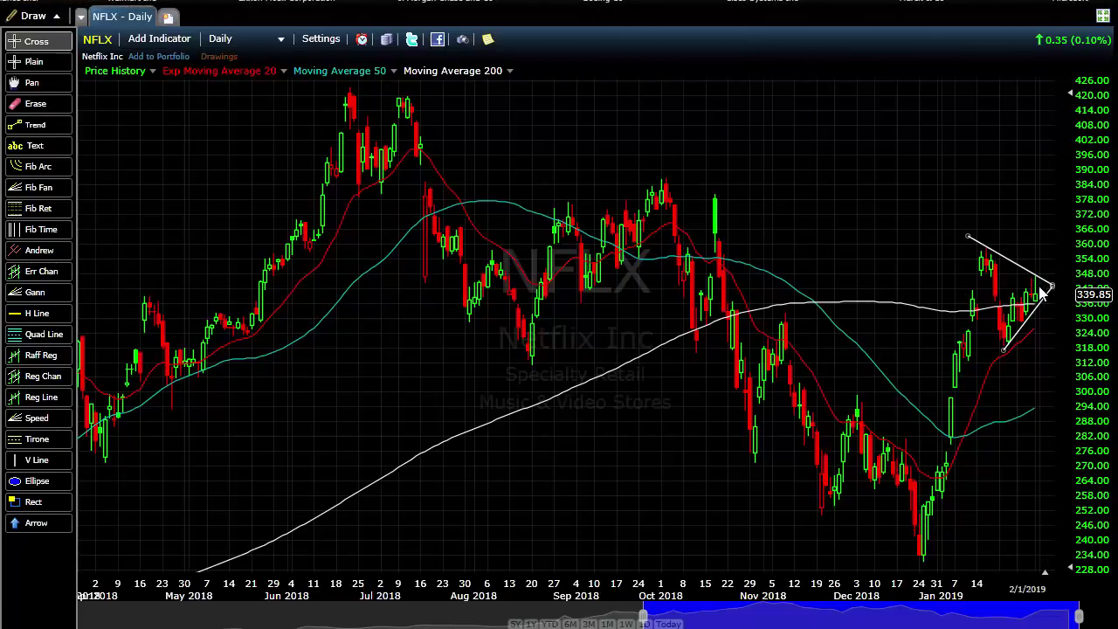
left_click(911, 173)
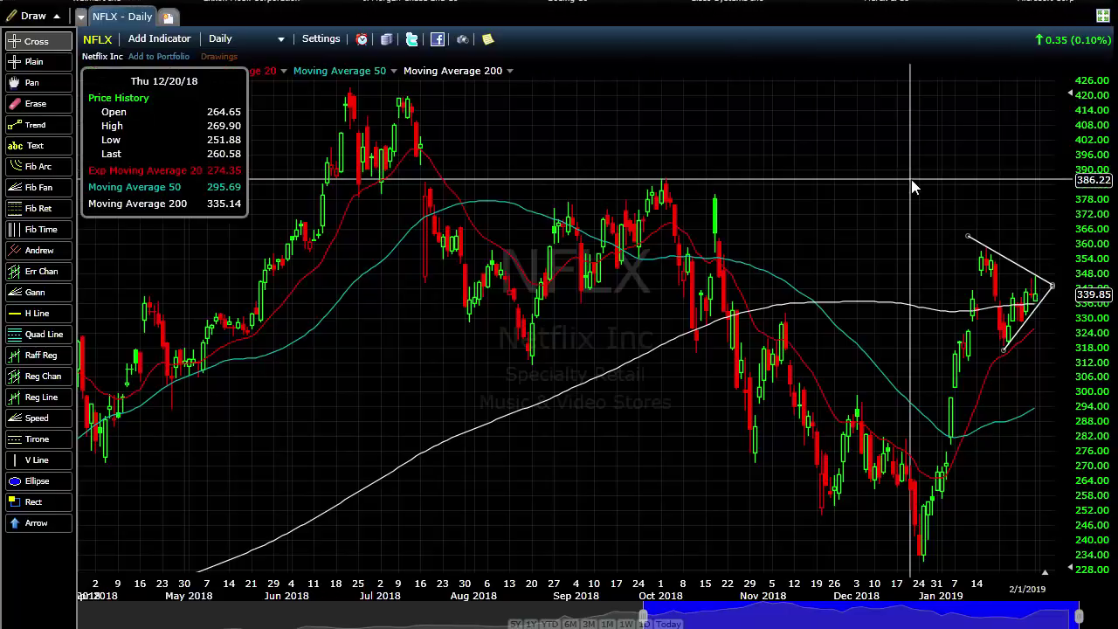
left_click(913, 180)
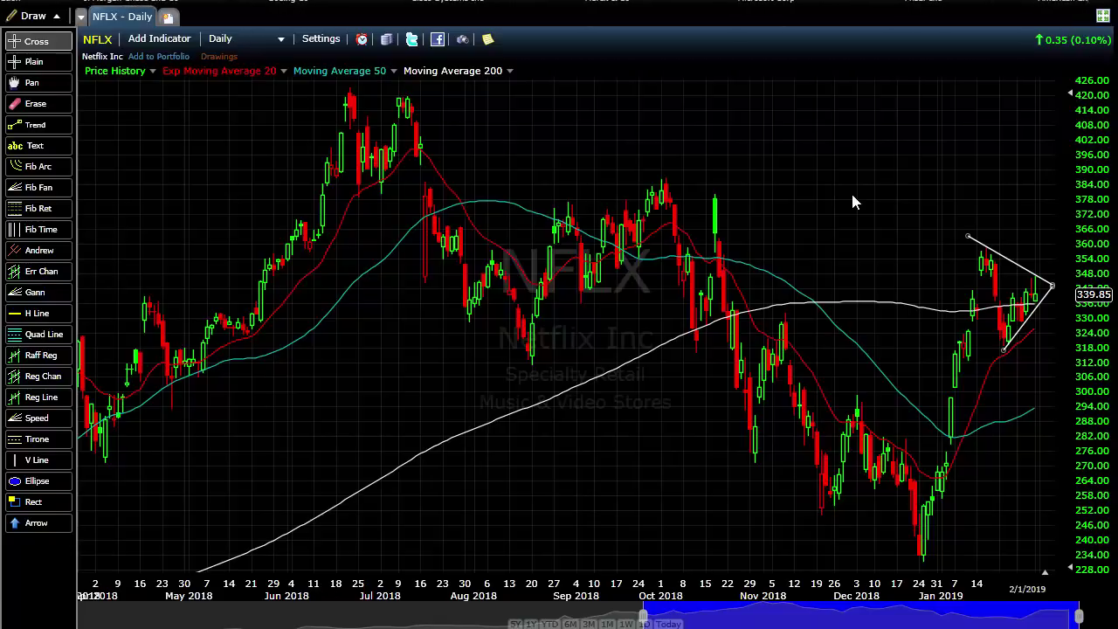
Review the Tesla (TSLA) chart and switch to the CAT chart.
type("tsla")
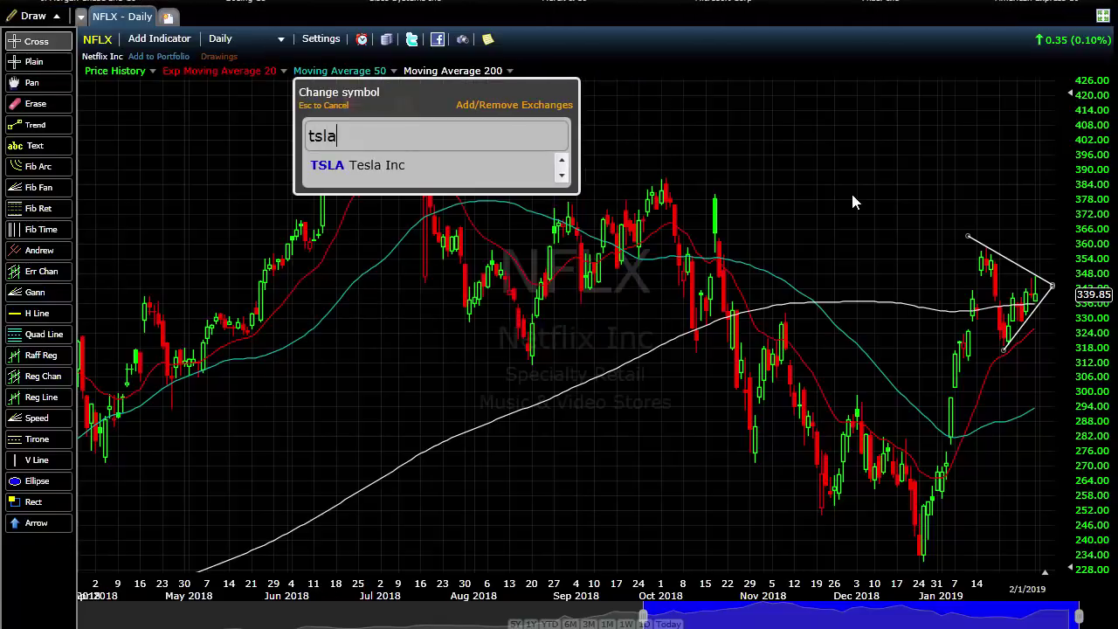
key("Return")
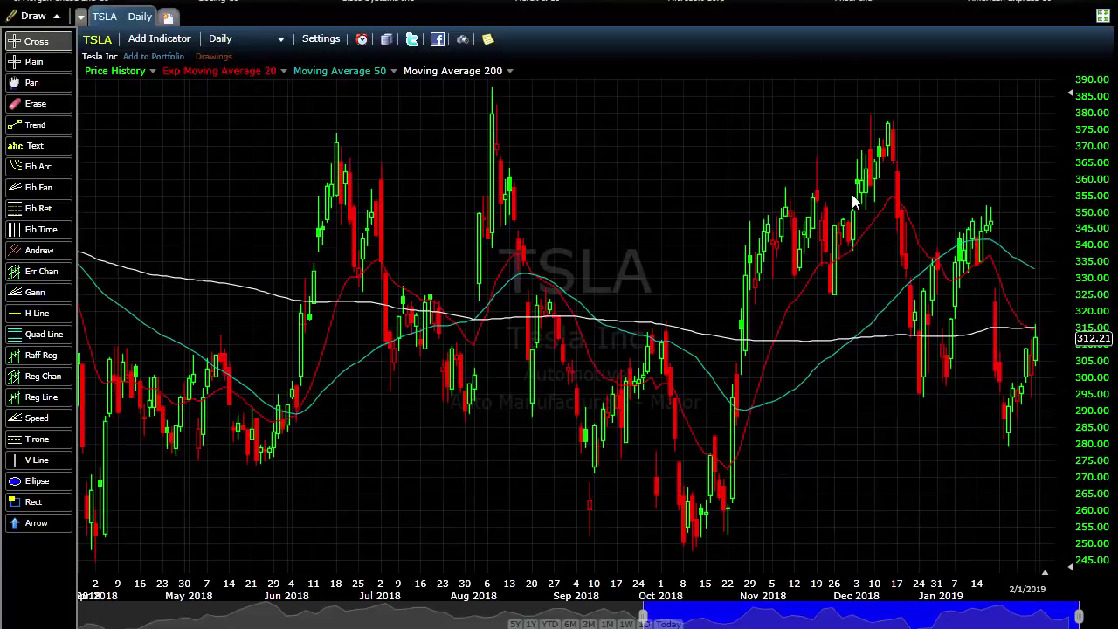
type("cat")
key("Return")
Load the Deere & Co (DE) daily chart and examine its price history back to mid-2017.
type("de")
key("Return")
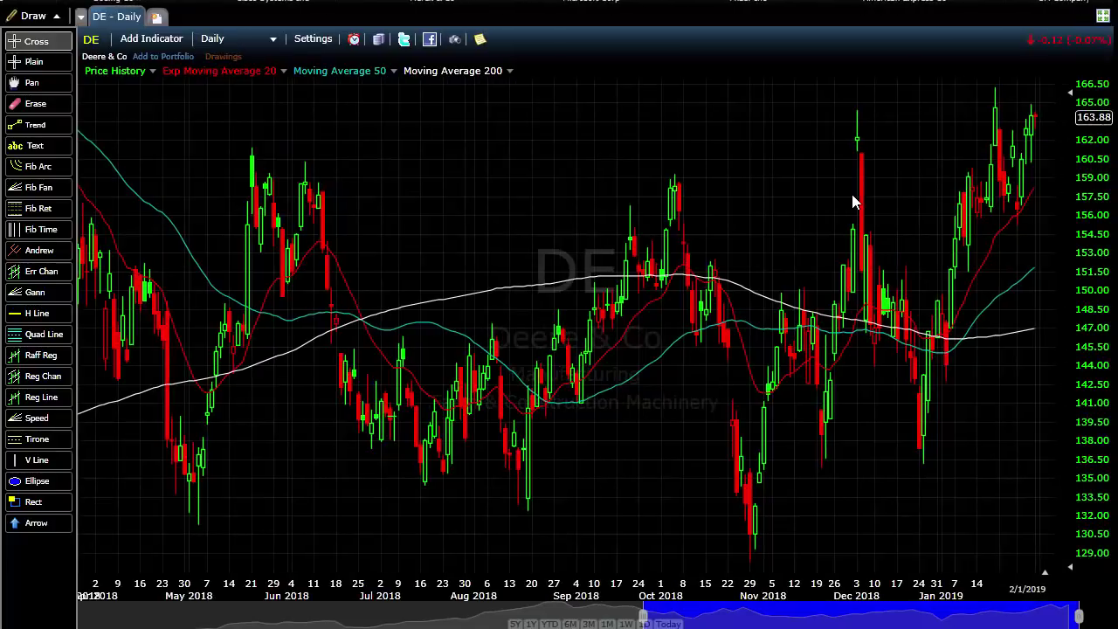
scroll(852, 194, "down", 2)
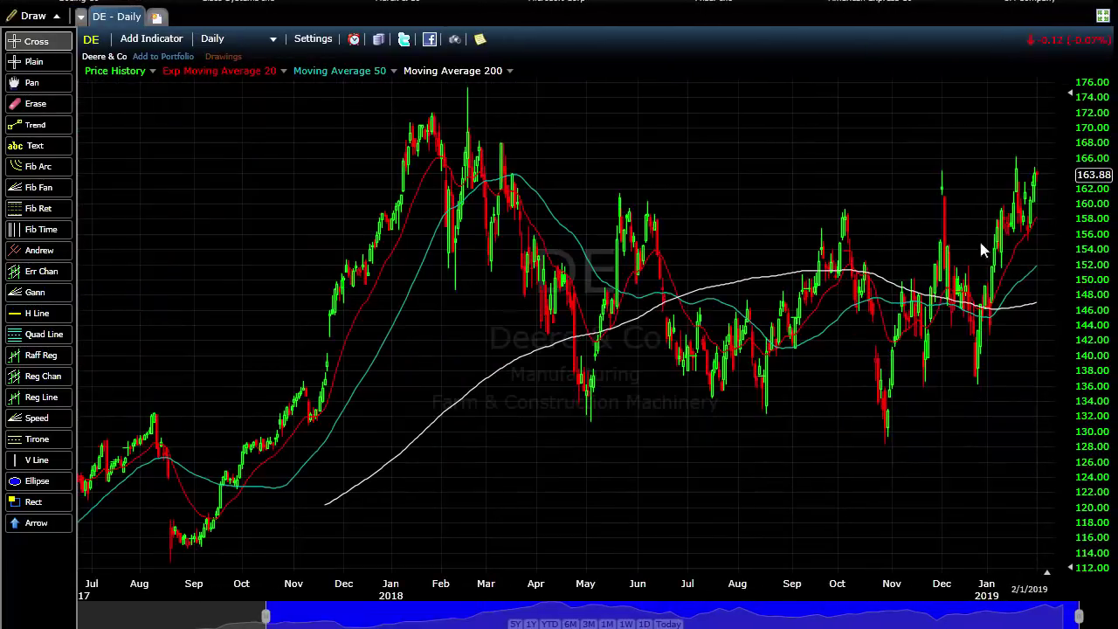